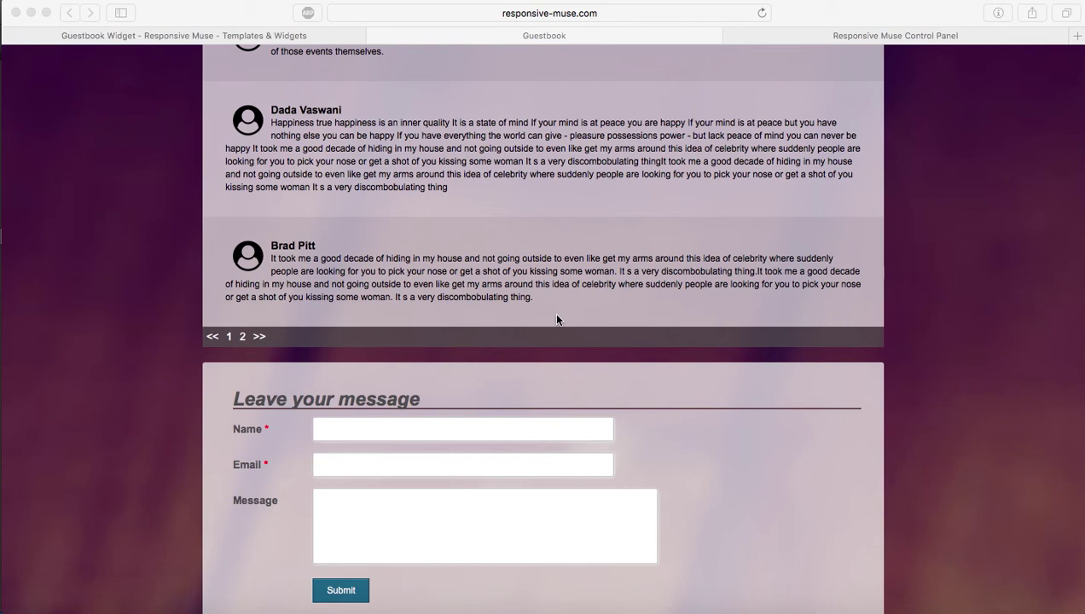
Step: Open the GUESTBOOK folder from the desktop and its inner GUESTBOOK subfolder
{"action": "scroll", "coordinate": [556, 319], "scroll_direction": "up", "scroll_amount": 5}
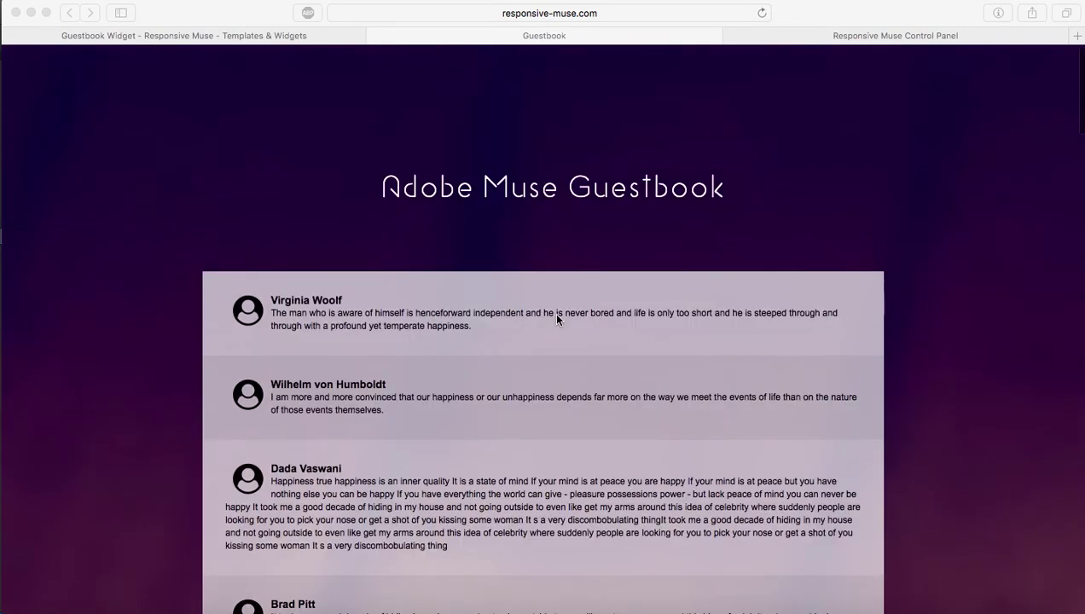
{"action": "scroll", "coordinate": [557, 319], "scroll_direction": "up", "scroll_amount": 3}
{"action": "scroll", "coordinate": [557, 319], "scroll_direction": "down", "scroll_amount": 5}
{"action": "scroll", "coordinate": [557, 319], "scroll_direction": "down", "scroll_amount": 4}
{"action": "scroll", "coordinate": [557, 319], "scroll_direction": "up", "scroll_amount": 6}
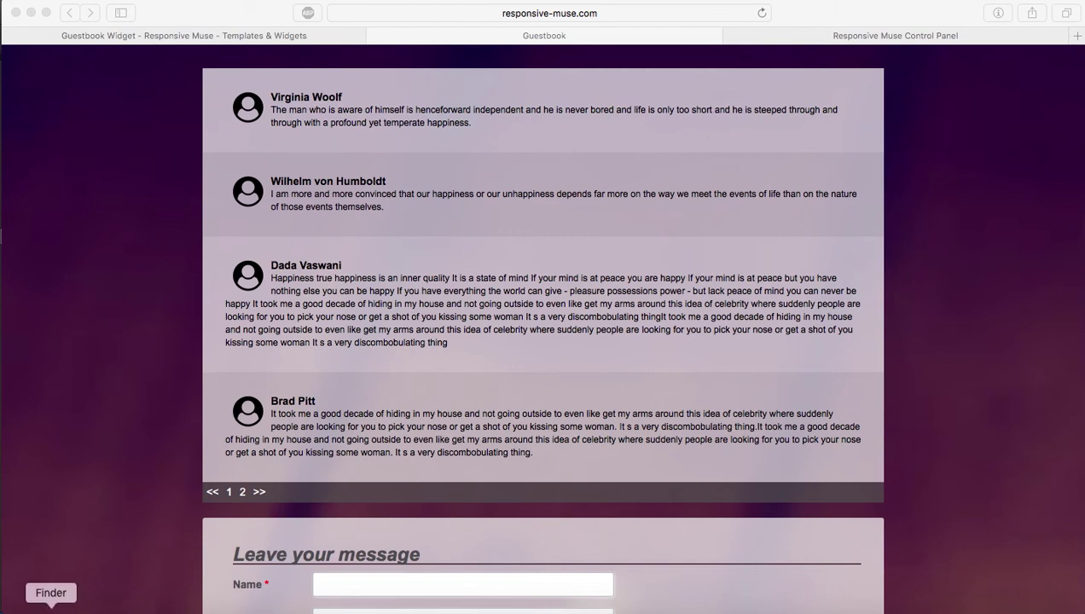
{"action": "key", "text": "F11"}
{"action": "key", "text": "F11"}
{"action": "key", "text": "F11"}
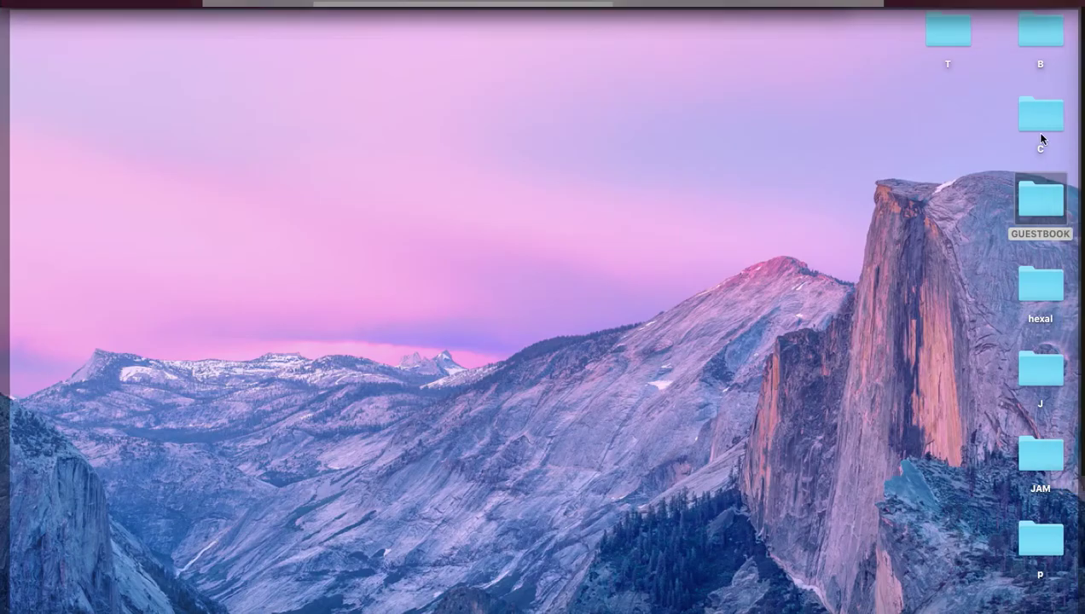
{"action": "double_click", "coordinate": [1027, 202]}
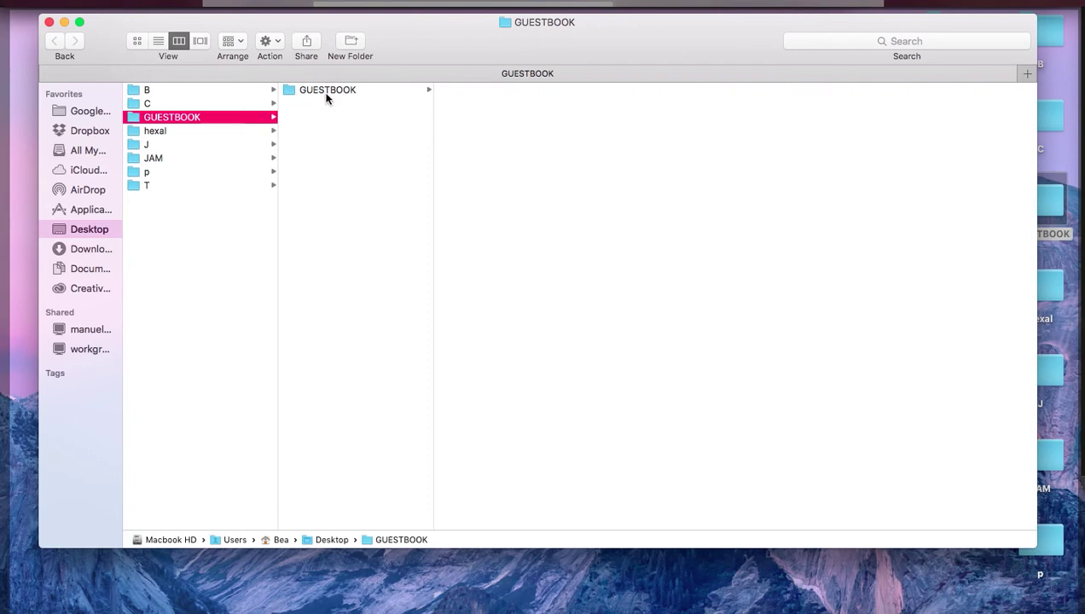
{"action": "left_click", "coordinate": [326, 96]}
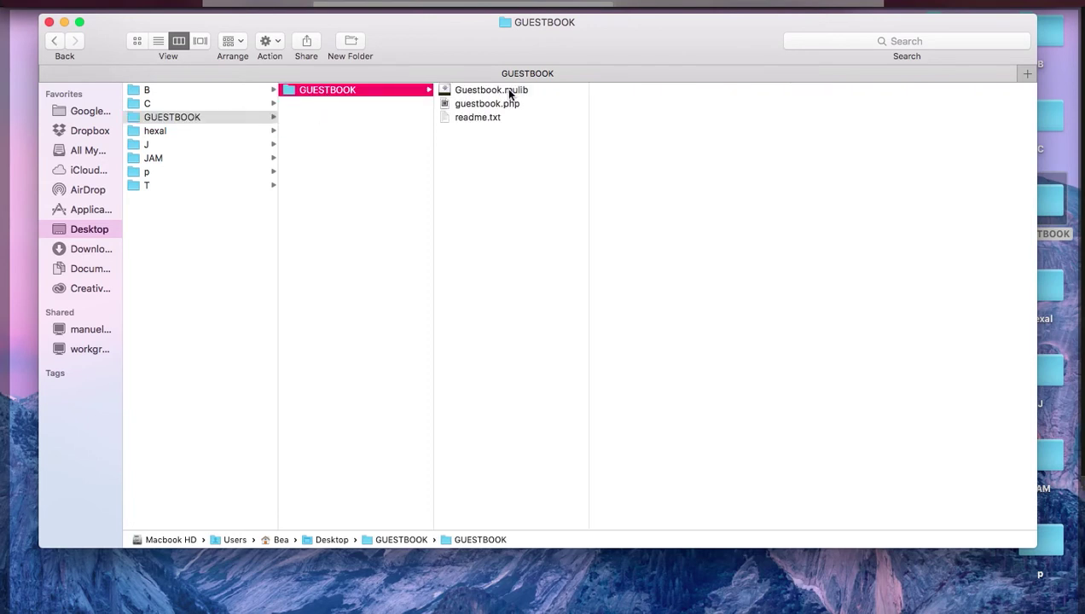
Step: Preview Guestbook.mulib, guestbook.php and readme.txt, then clear the file selection
{"action": "left_click", "coordinate": [509, 91]}
{"action": "left_click", "coordinate": [510, 104]}
{"action": "left_click", "coordinate": [495, 119]}
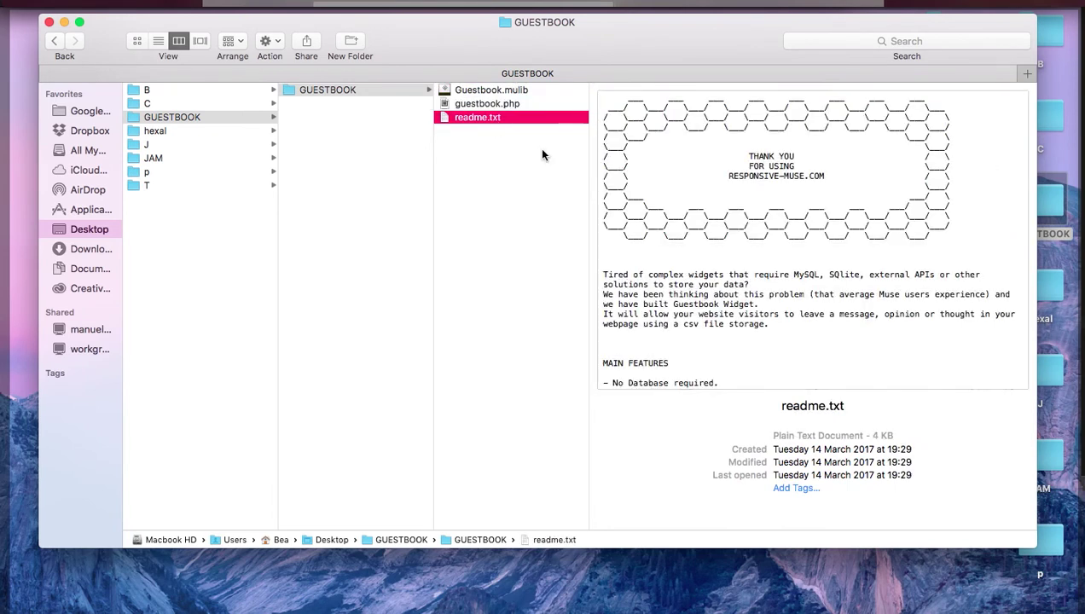
{"action": "left_click", "coordinate": [506, 105]}
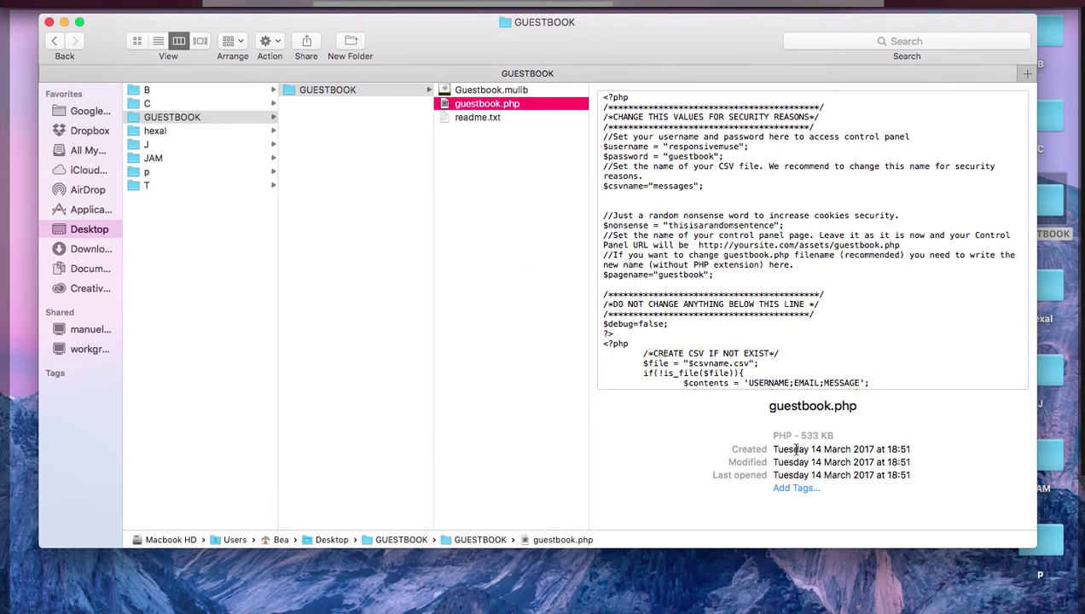
{"action": "left_click", "coordinate": [475, 115]}
{"action": "left_click", "coordinate": [492, 162]}
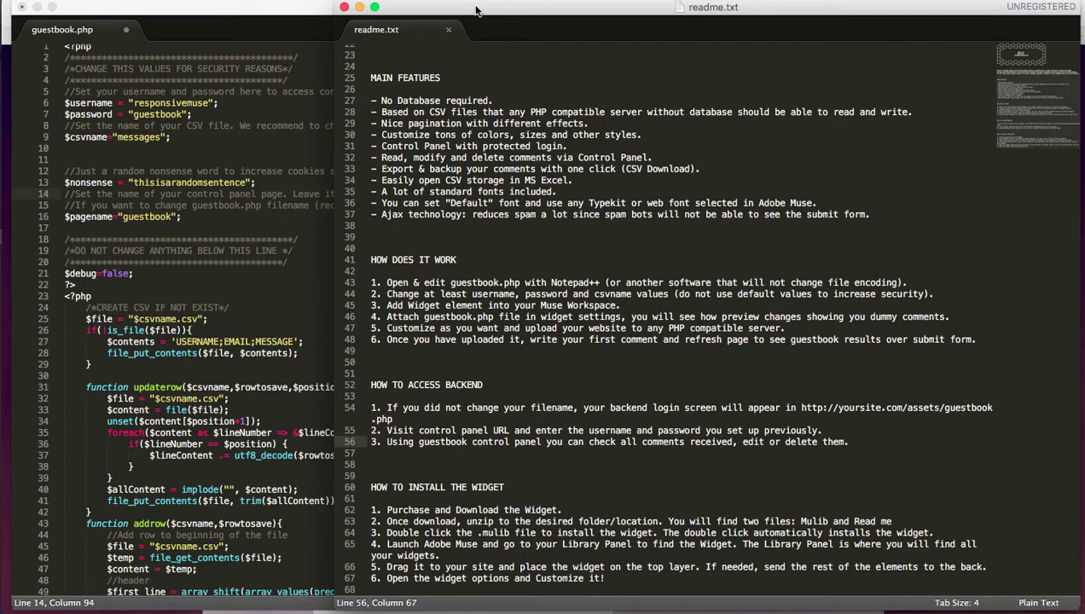
Step: Bring guestbook.php forward and inspect the password, CSV name and line-10 settings
{"action": "left_click", "coordinate": [242, 12]}
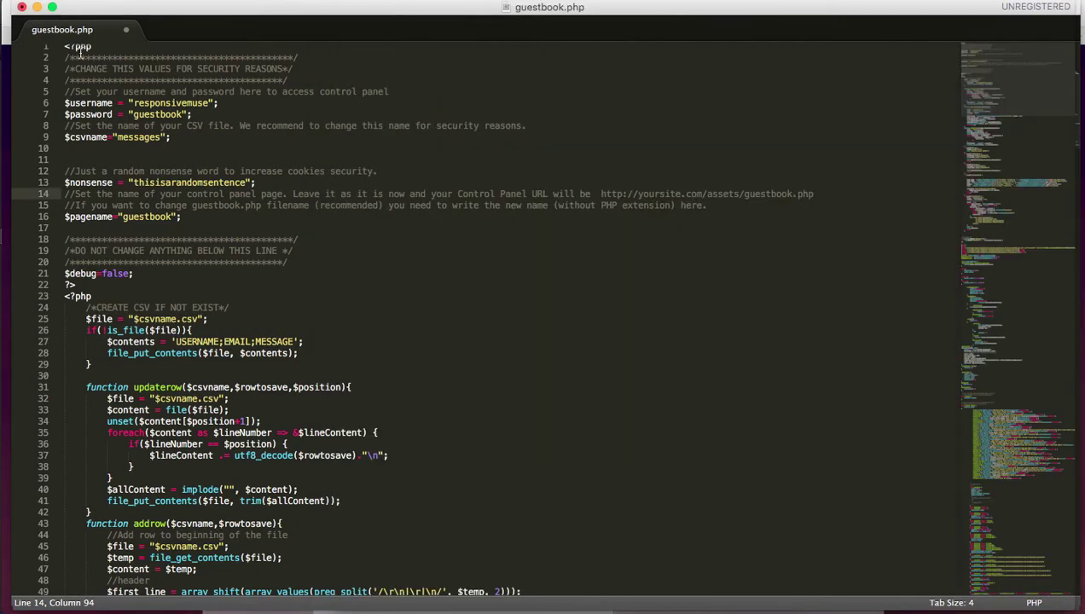
{"action": "left_click", "coordinate": [162, 117]}
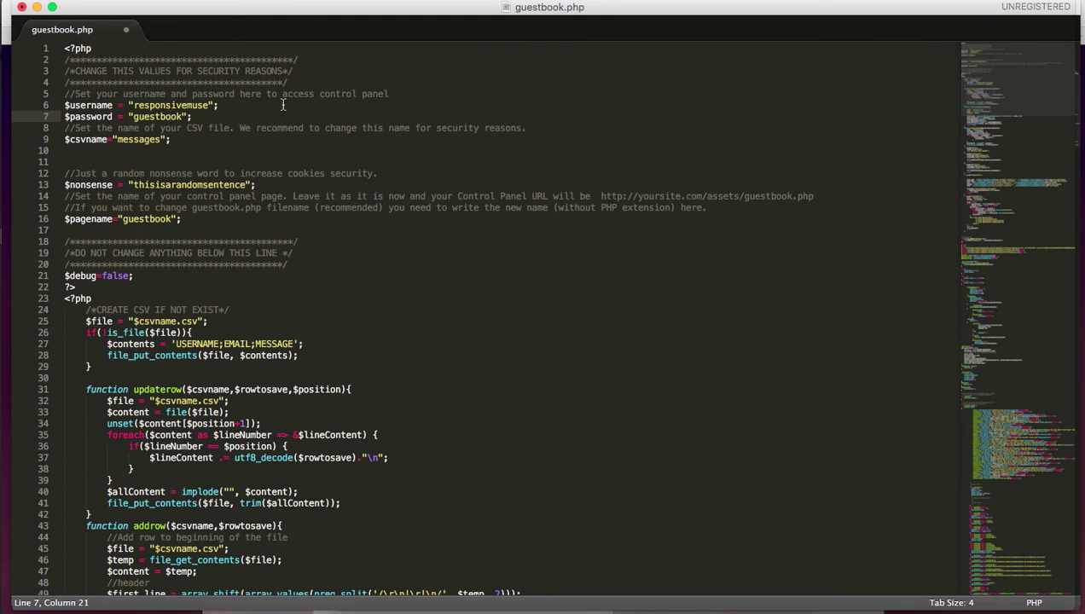
{"action": "left_click", "coordinate": [179, 114]}
{"action": "left_click", "coordinate": [121, 139]}
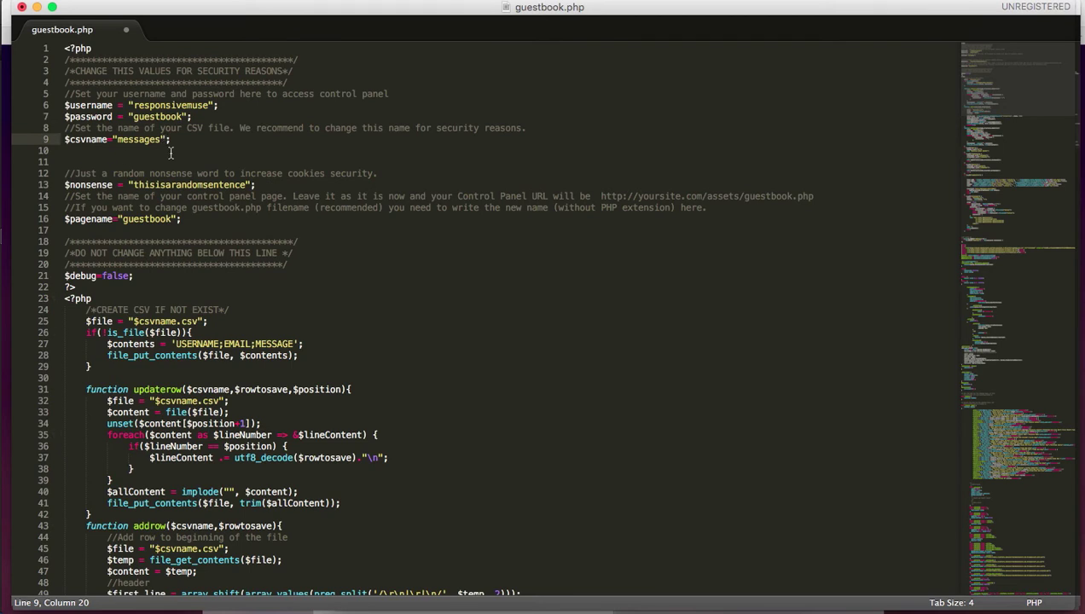
{"action": "left_click", "coordinate": [203, 152]}
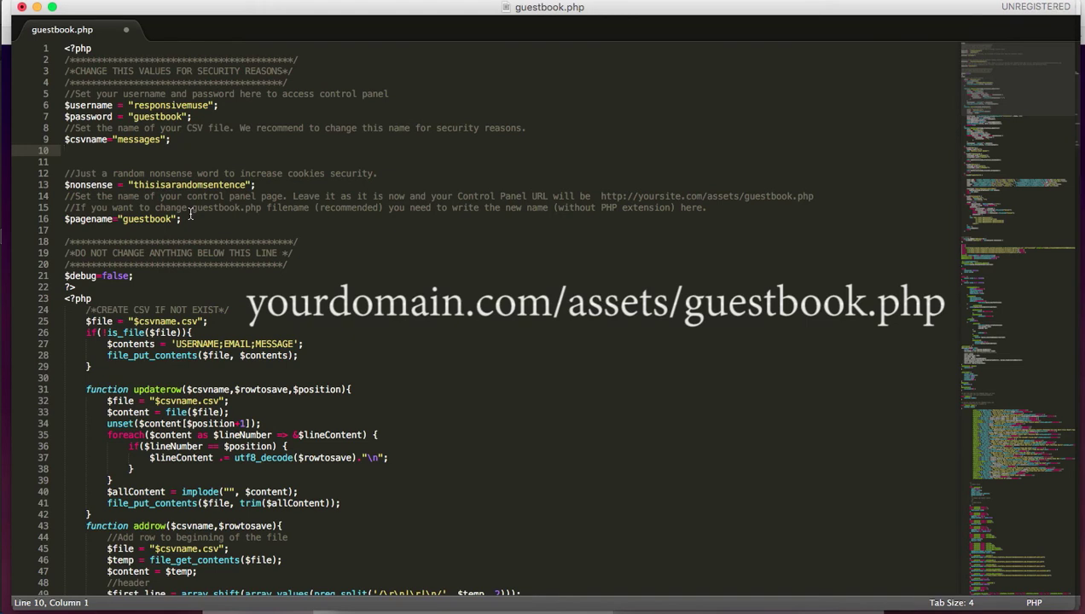
Step: Replace the page name 'guestbook' on line 16 with 'mycomments'
{"action": "double_click", "coordinate": [166, 219]}
{"action": "left_click", "coordinate": [127, 219]}
{"action": "left_click_drag", "start_coordinate": [122, 219], "coordinate": [170, 221]}
{"action": "left_click", "coordinate": [190, 219]}
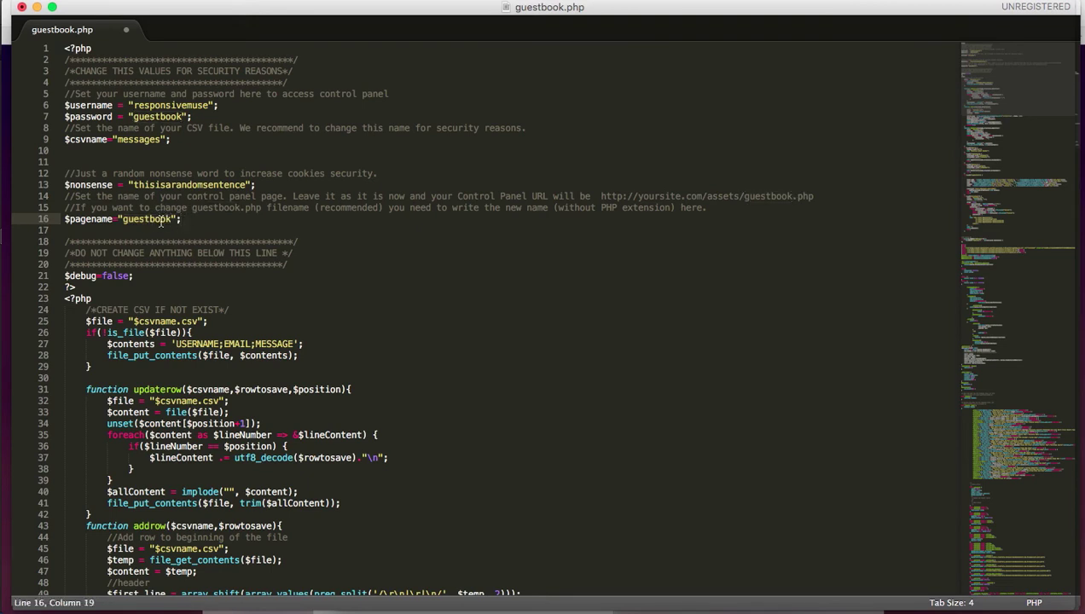
{"action": "left_click", "coordinate": [171, 219]}
{"action": "key", "text": "BackSpace"}
{"action": "key", "text": "BackSpace"}
{"action": "key", "text": "BackSpace"}
{"action": "key", "text": "BackSpace"}
{"action": "key", "text": "BackSpace"}
{"action": "key", "text": "BackSpace"}
{"action": "key", "text": "BackSpace"}
{"action": "key", "text": "BackSpace"}
{"action": "key", "text": "BackSpace"}
{"action": "type", "text": "mycomm"}
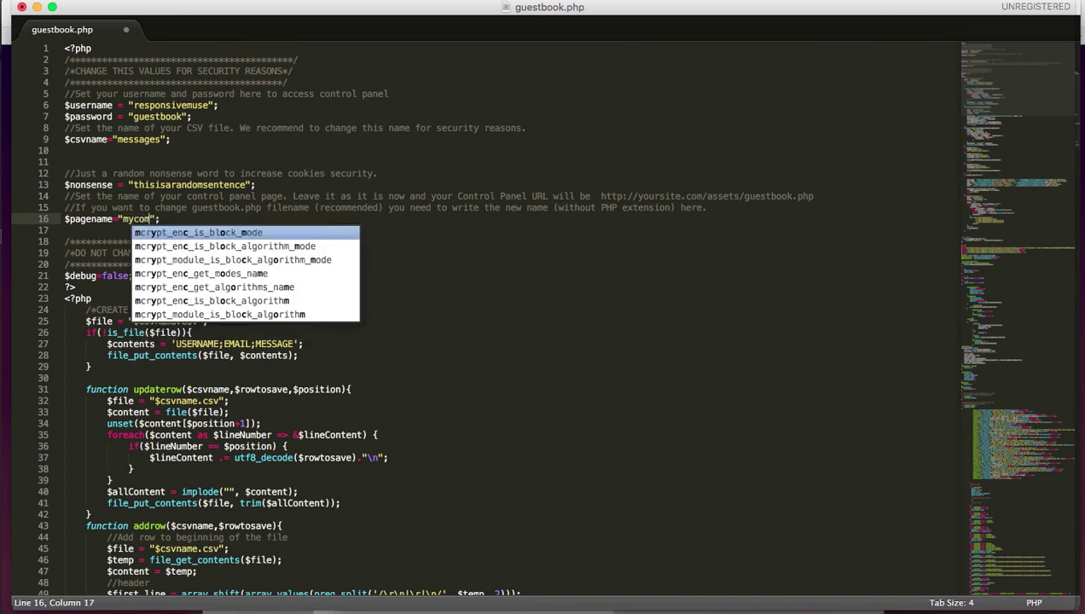
{"action": "type", "text": "ents"}
{"action": "left_click", "coordinate": [248, 219]}
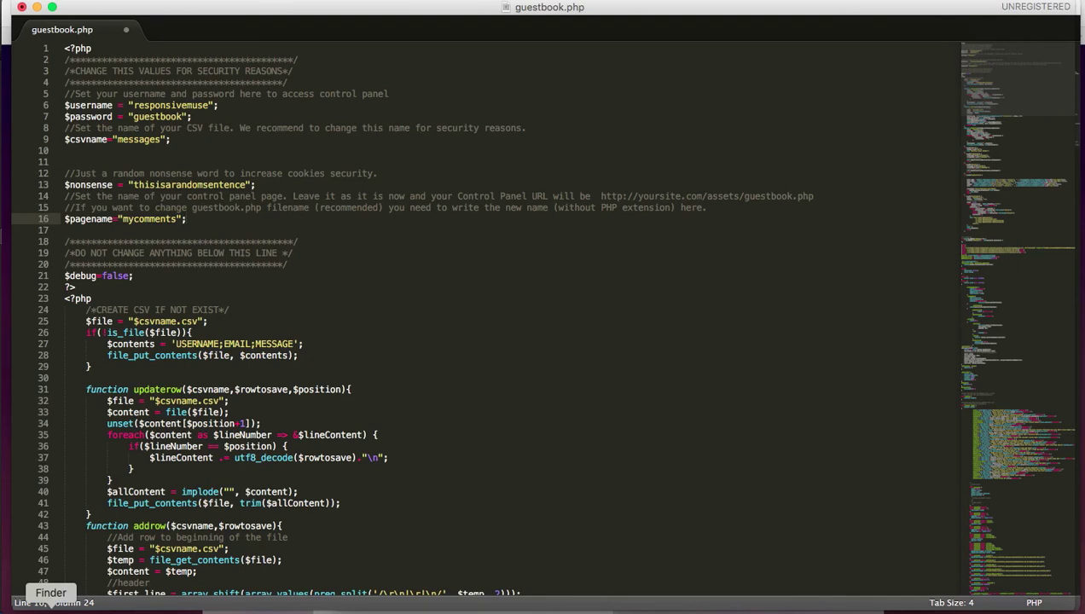
Step: Close the GUESTBOOK Finder windows, minimize both Sublime Text windows and return to Adobe Muse
{"action": "left_click", "coordinate": [50, 603]}
{"action": "left_click", "coordinate": [488, 106]}
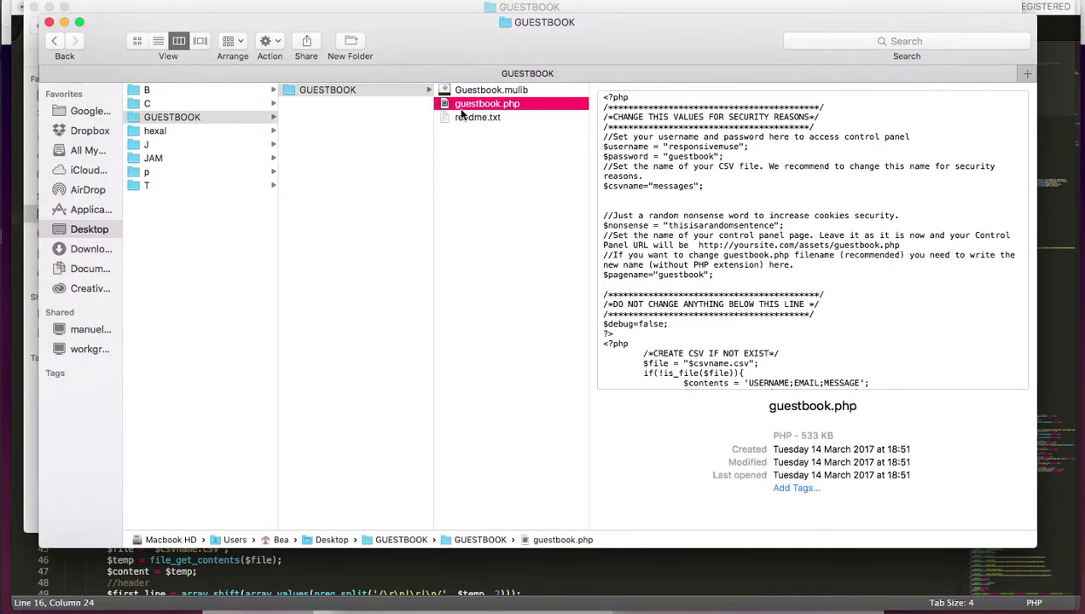
{"action": "left_click", "coordinate": [49, 21]}
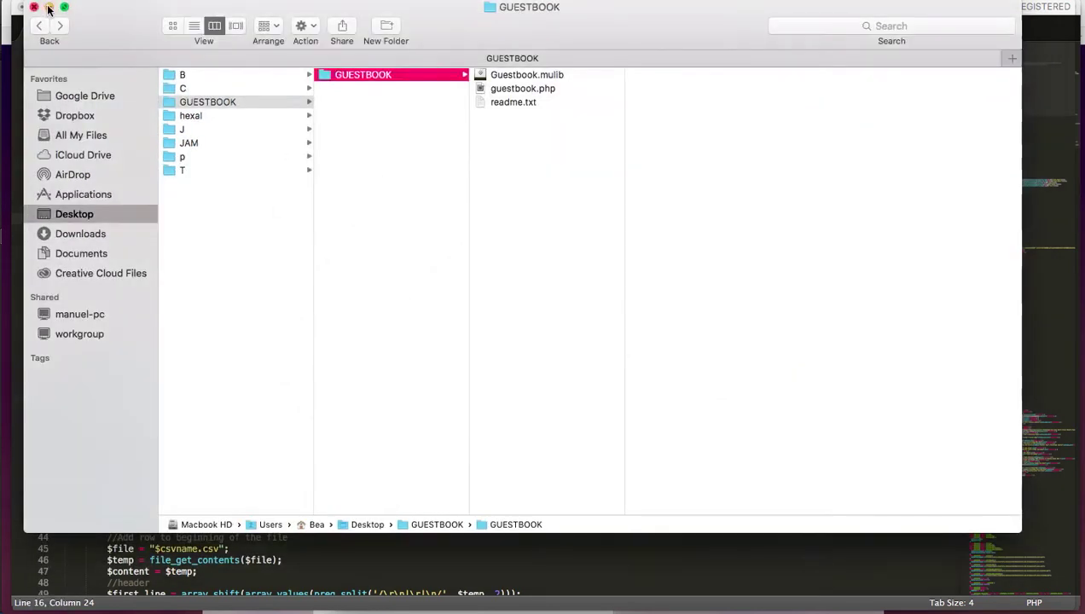
{"action": "left_click", "coordinate": [47, 8]}
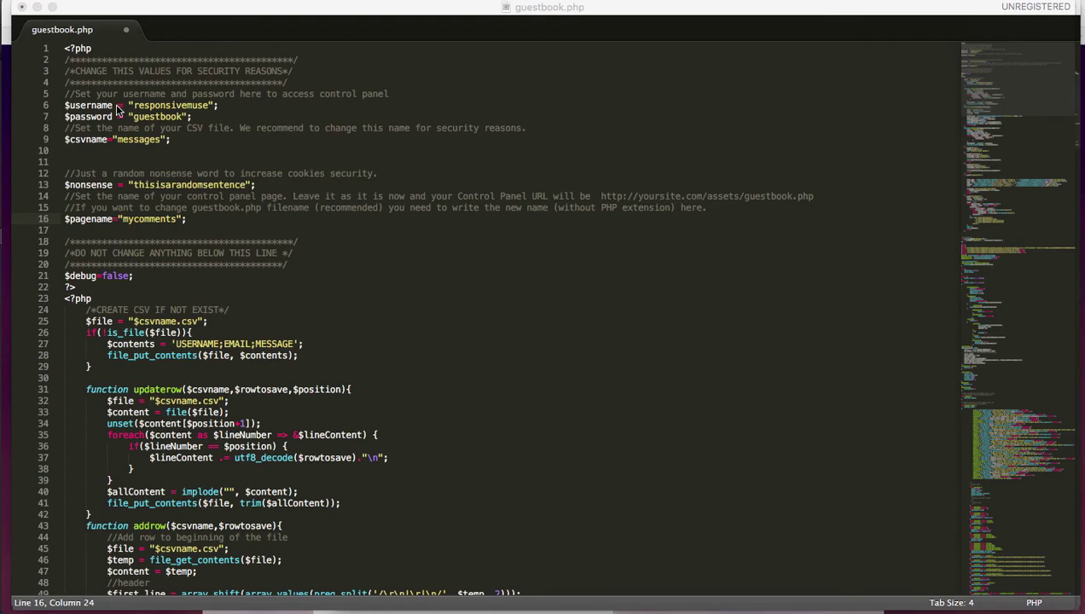
{"action": "left_click", "coordinate": [37, 8]}
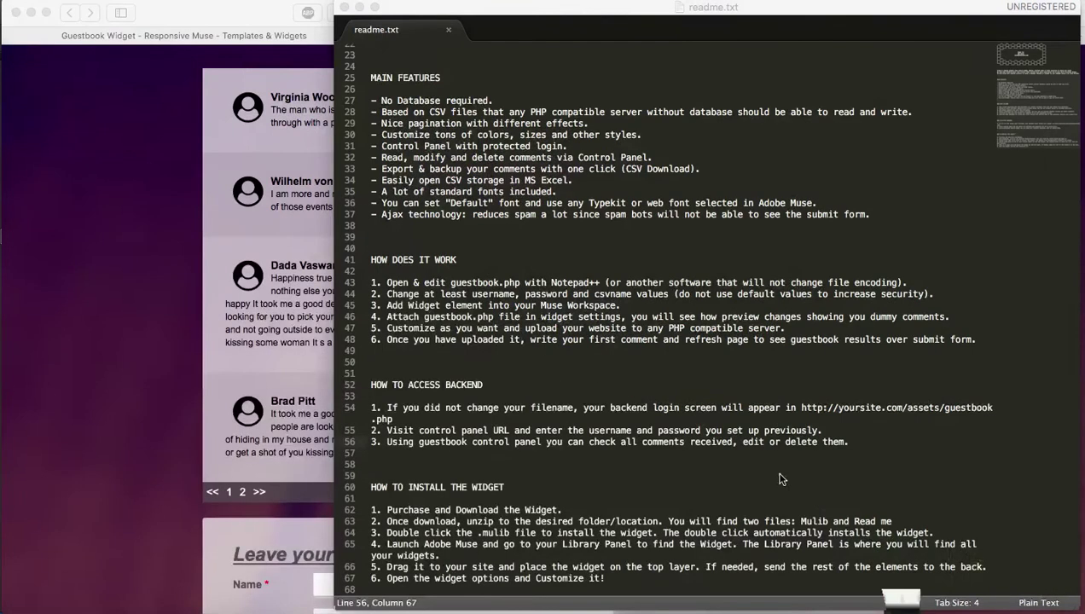
{"action": "left_click", "coordinate": [359, 8]}
{"action": "left_click", "coordinate": [865, 608]}
Step: Move the Guestbook form widget to the left and open its options
{"action": "left_click", "coordinate": [791, 249]}
{"action": "left_click_drag", "start_coordinate": [792, 249], "coordinate": [740, 254]}
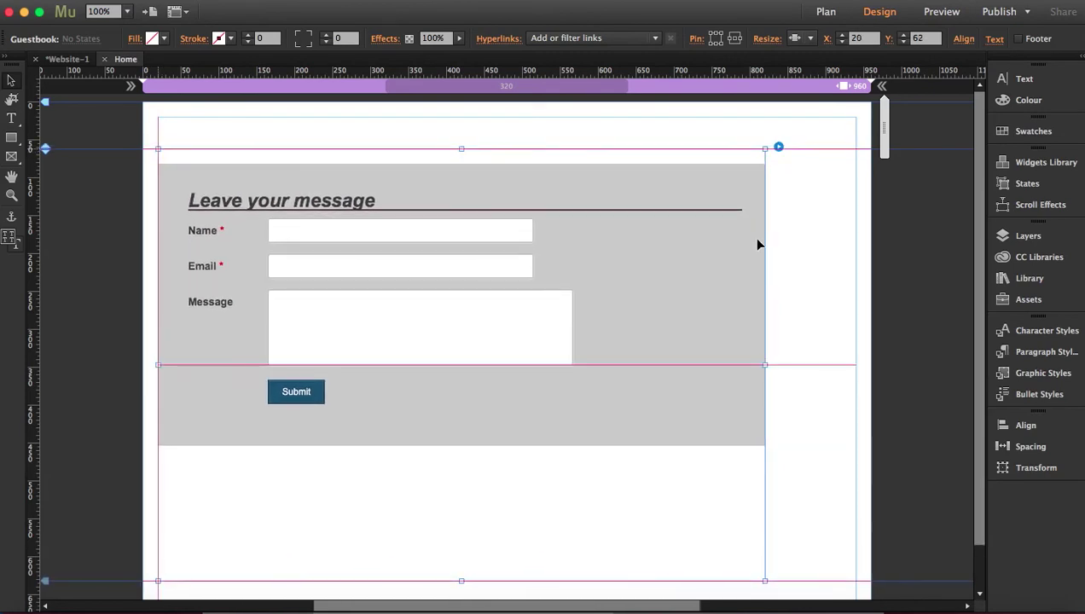
{"action": "left_click", "coordinate": [778, 149]}
{"action": "key", "text": "Escape"}
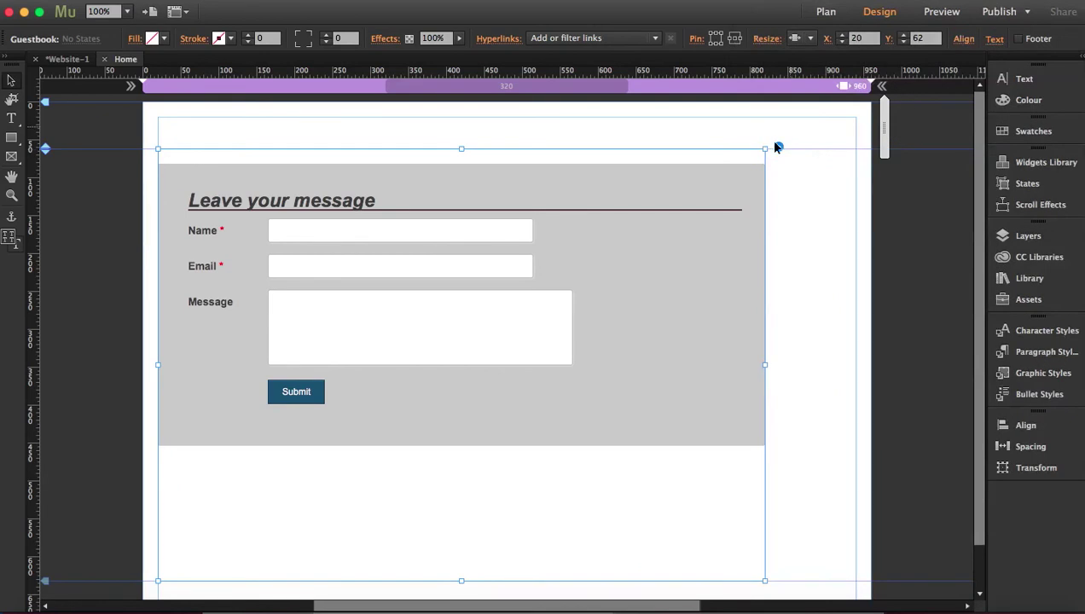
{"action": "left_click", "coordinate": [777, 149]}
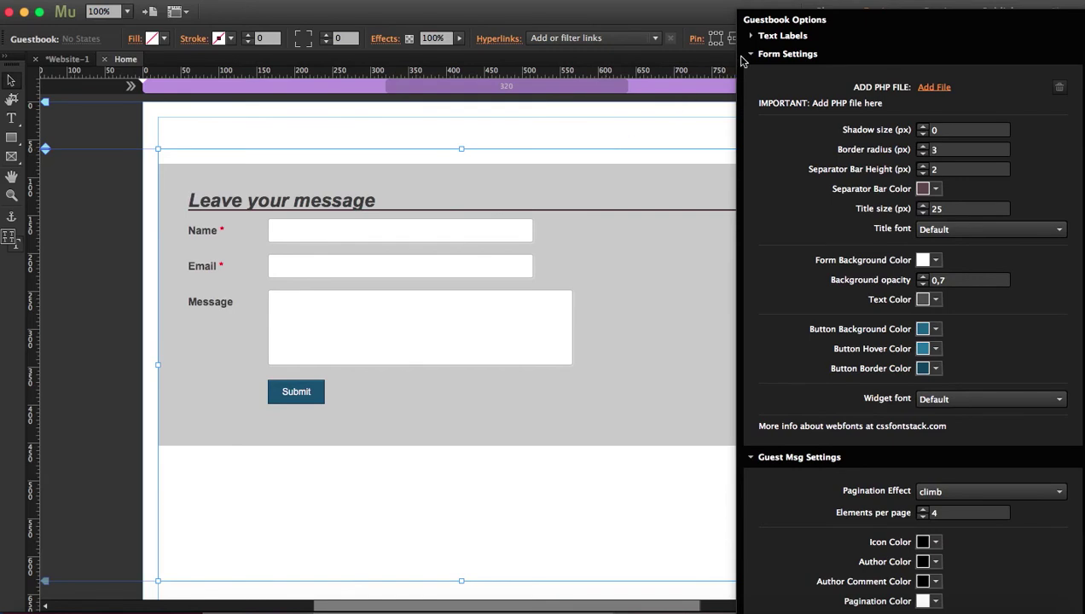
Step: Look through the Text Labels section, finishing with Form Settings expanded
{"action": "left_click", "coordinate": [749, 55]}
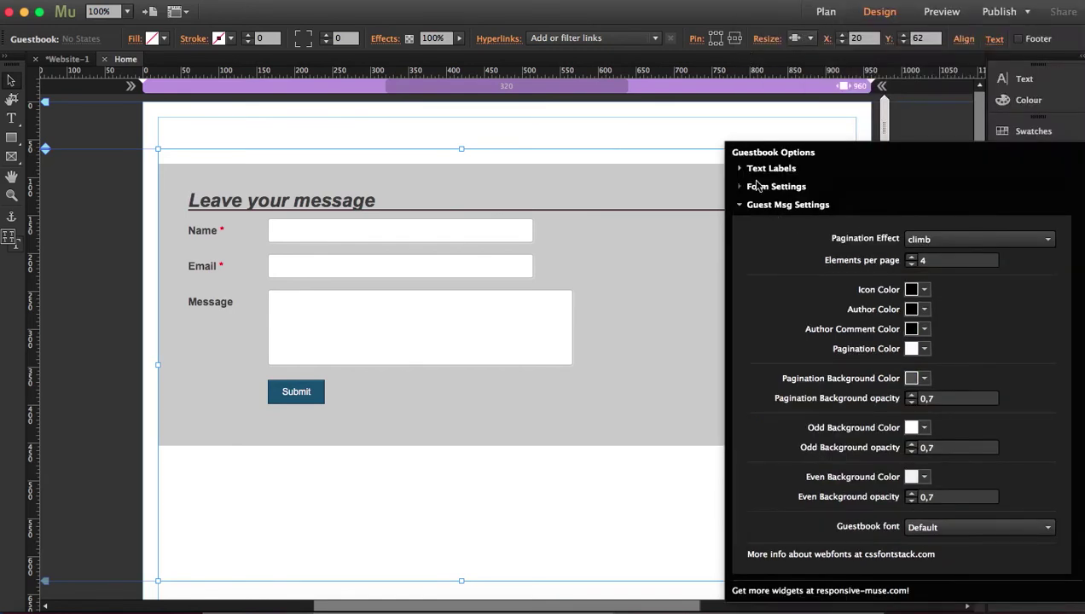
{"action": "left_click", "coordinate": [739, 207]}
{"action": "left_click", "coordinate": [738, 168]}
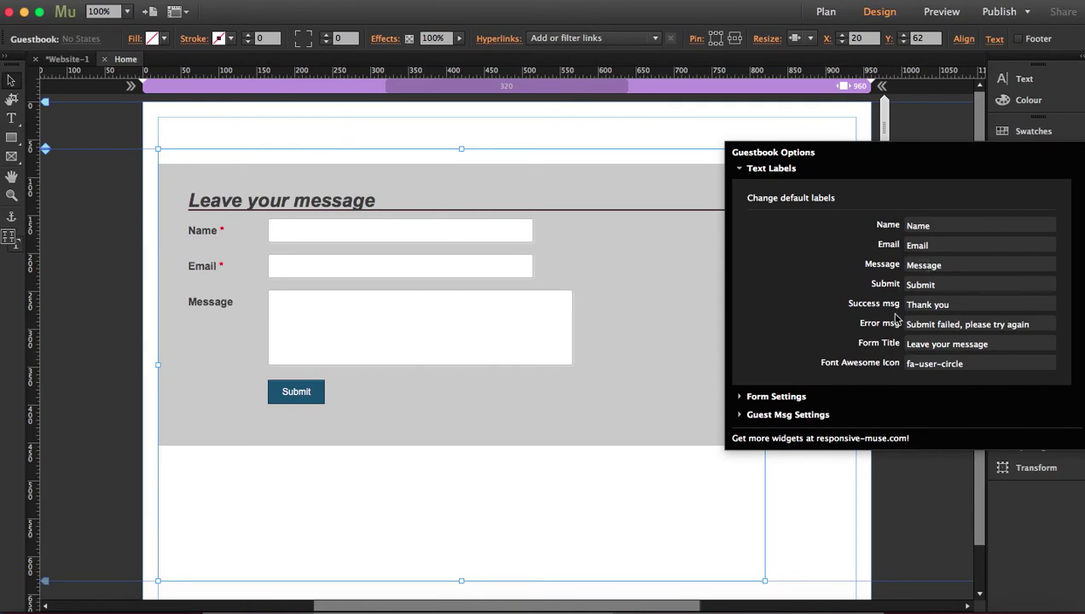
{"action": "left_click", "coordinate": [739, 168]}
{"action": "left_click", "coordinate": [740, 187]}
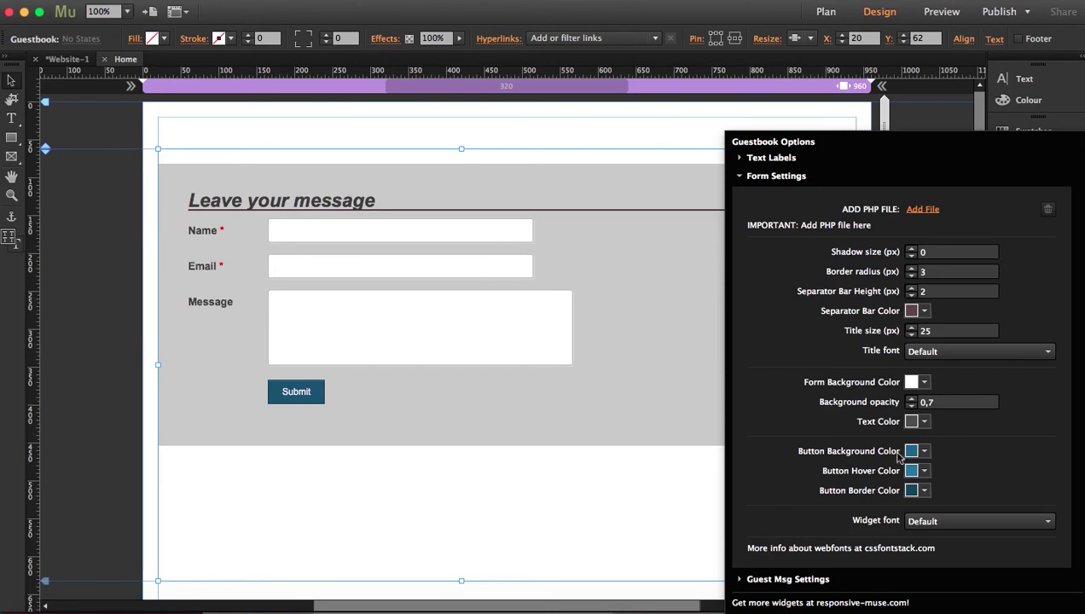
Step: Check Guest Msg Settings with the pagination effect left at climb, then reopen Form Settings
{"action": "left_click", "coordinate": [739, 177]}
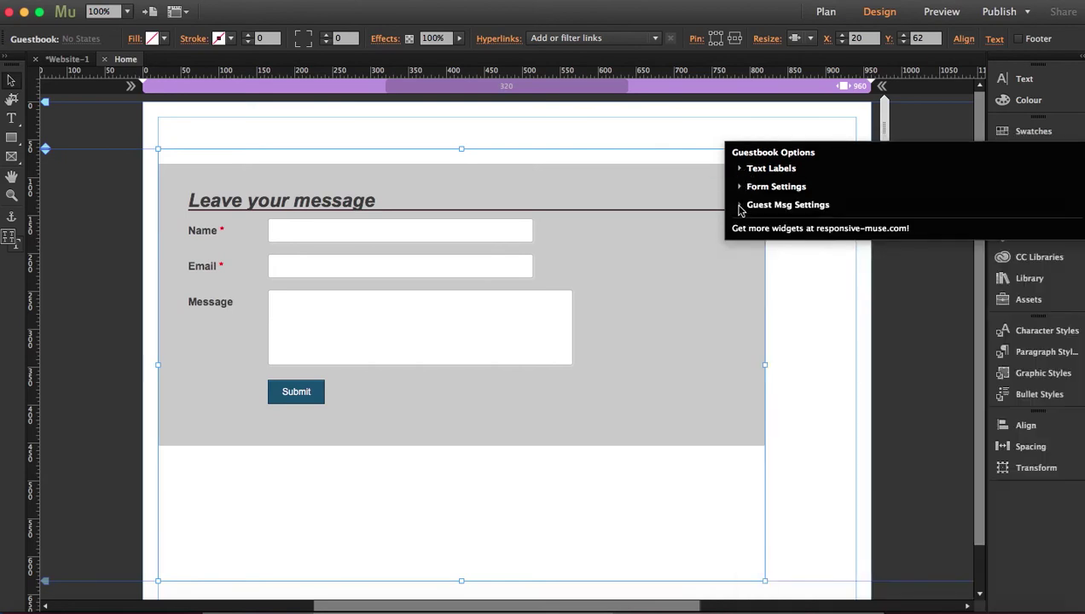
{"action": "left_click", "coordinate": [740, 205]}
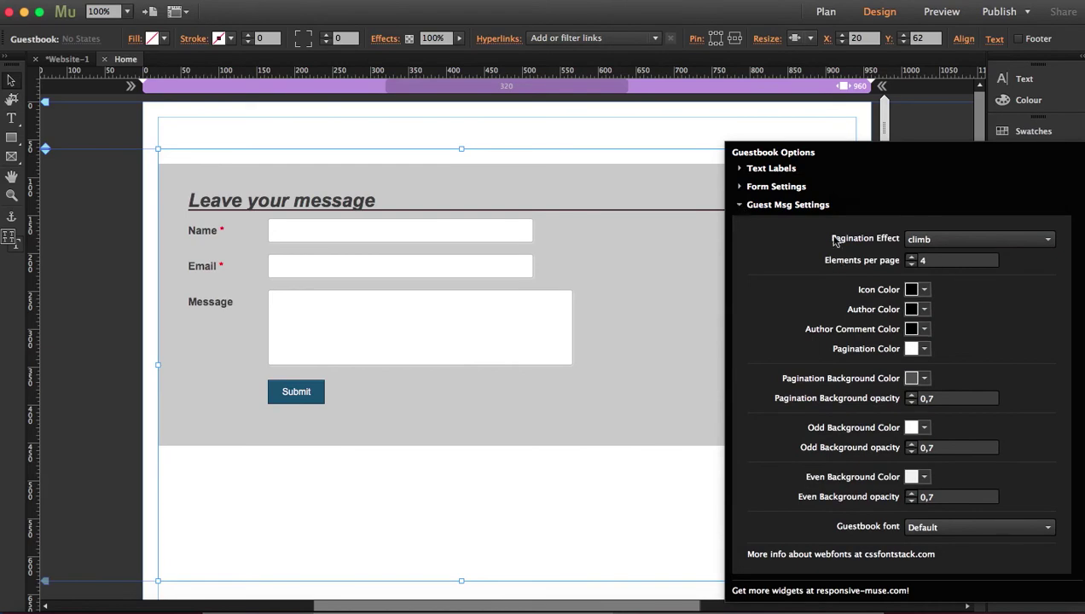
{"action": "left_click", "coordinate": [952, 240]}
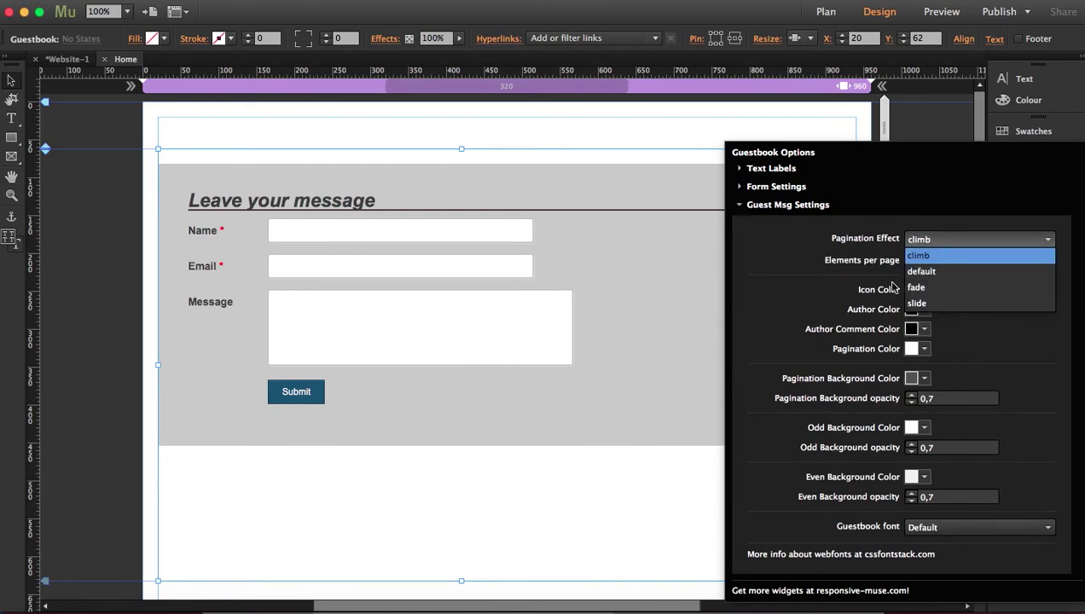
{"action": "left_click", "coordinate": [924, 261]}
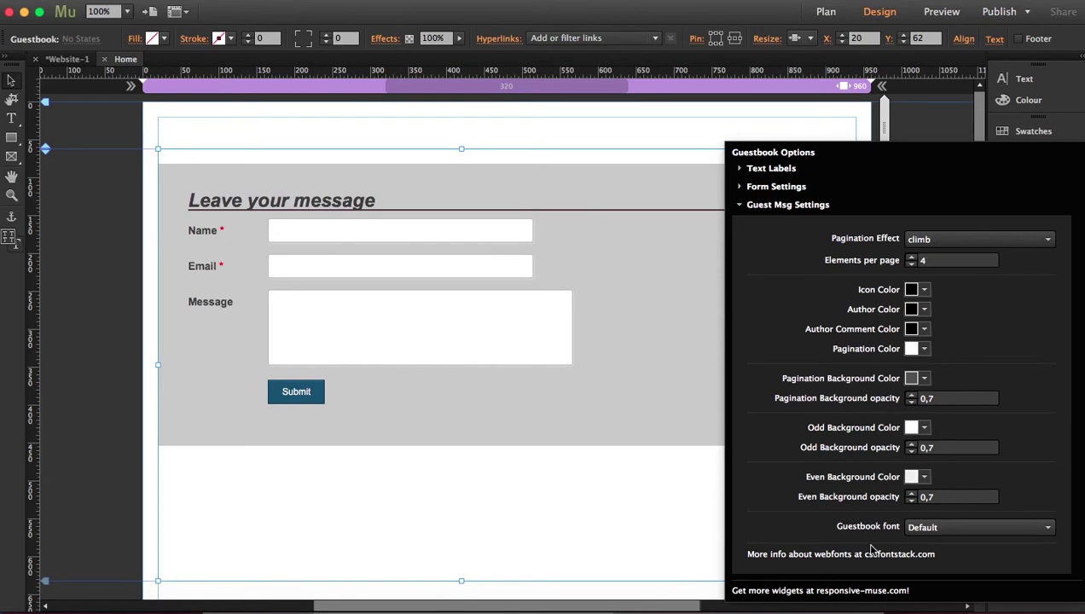
{"action": "left_click", "coordinate": [749, 209]}
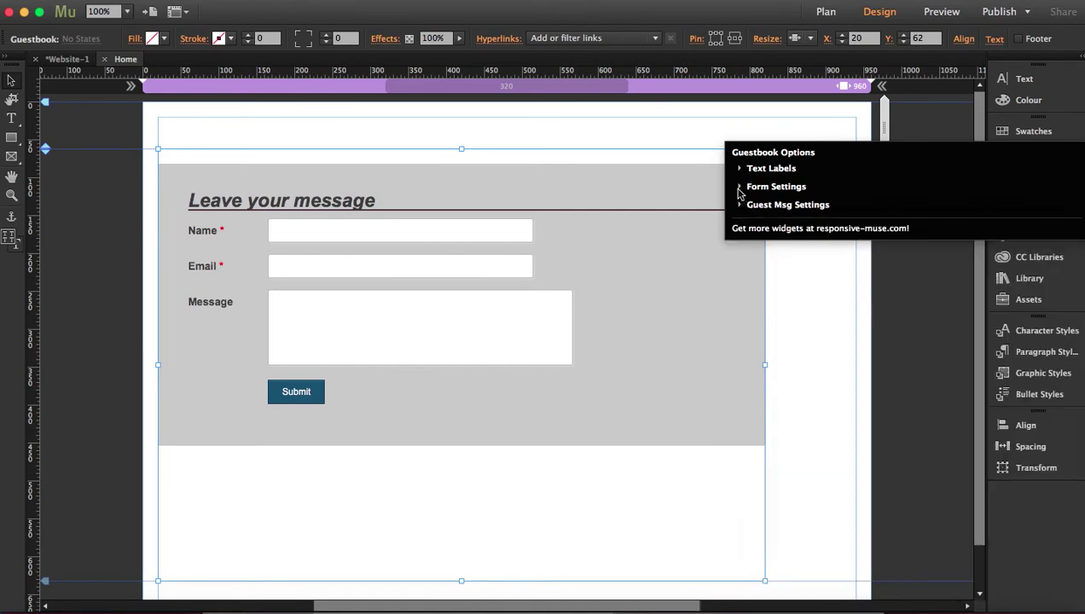
{"action": "left_click", "coordinate": [738, 191]}
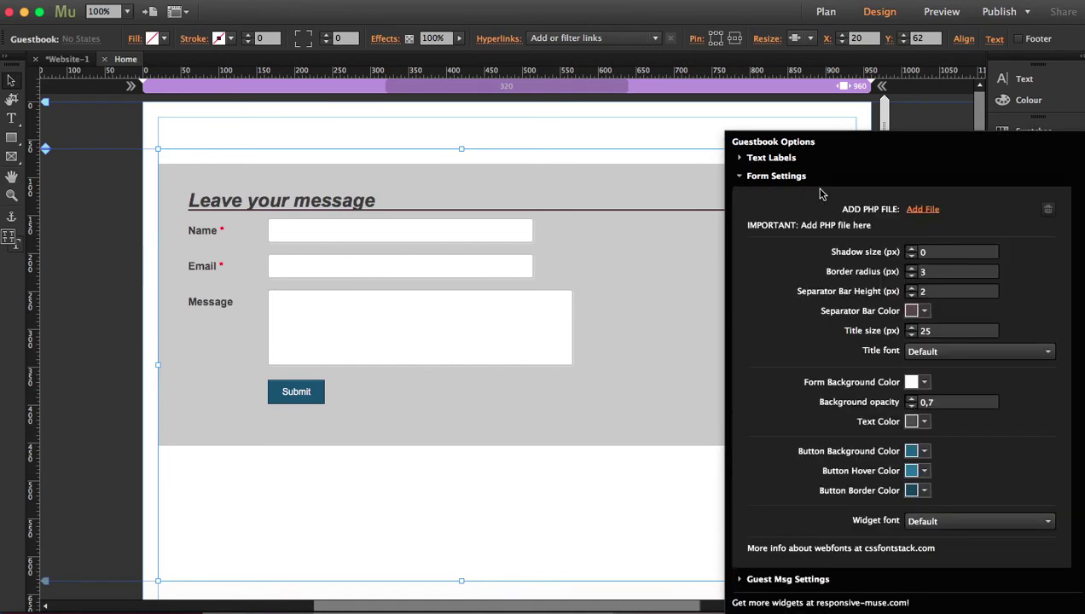
Step: Attach guestbook.php from the GUESTBOOK folder as the widget's PHP file
{"action": "left_click", "coordinate": [740, 177]}
{"action": "left_click", "coordinate": [739, 204]}
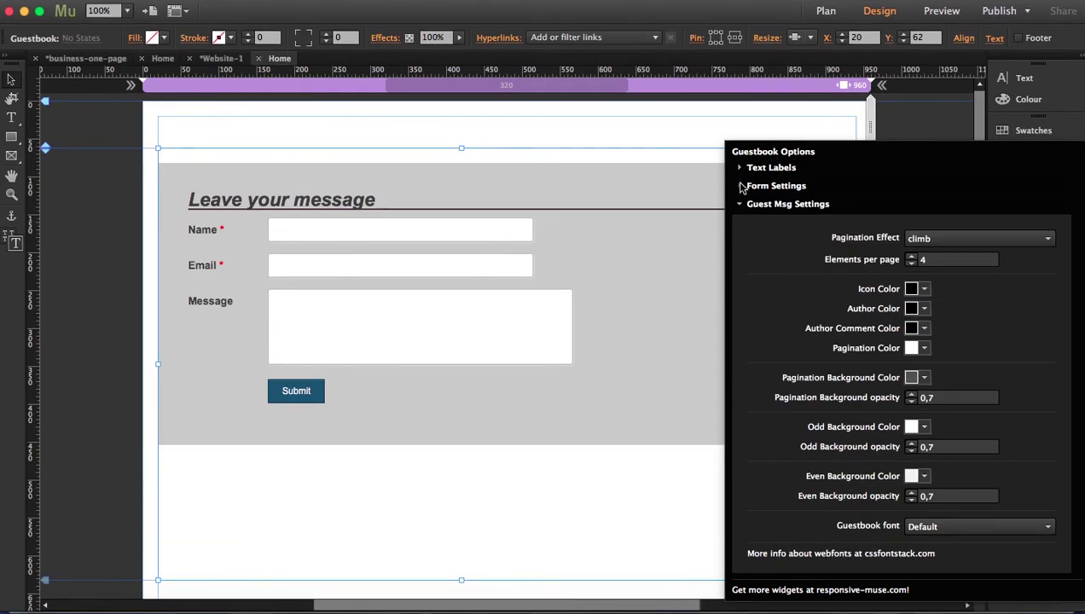
{"action": "left_click", "coordinate": [741, 183]}
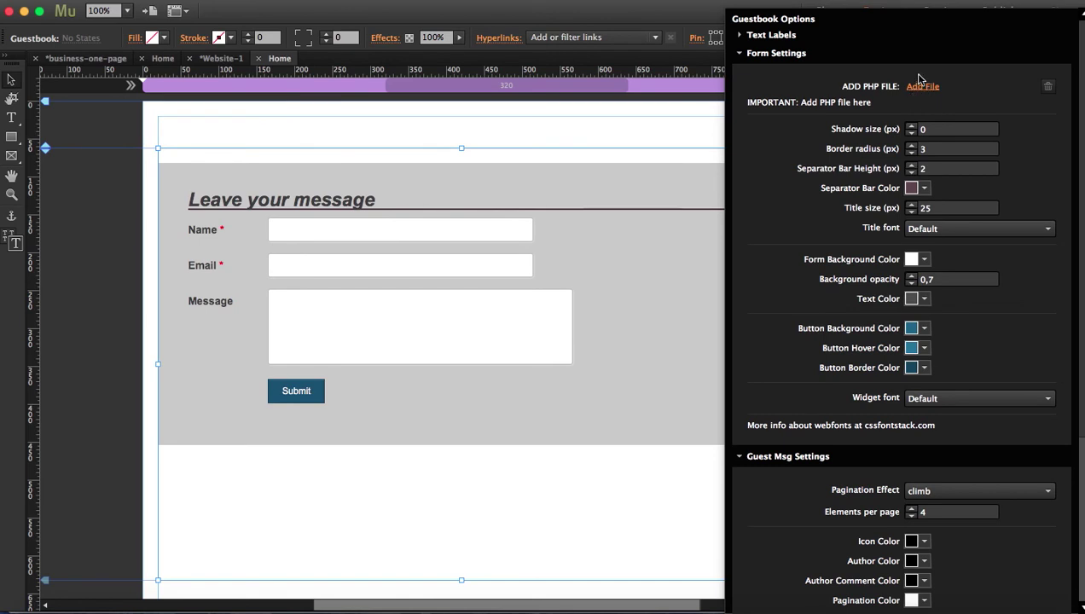
{"action": "left_click", "coordinate": [919, 88]}
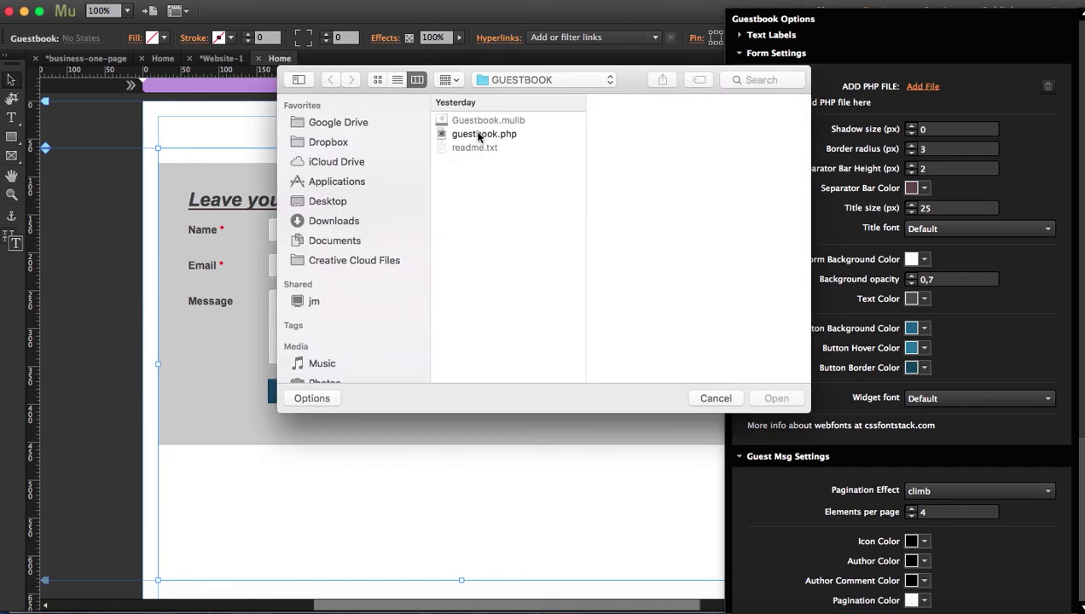
{"action": "left_click", "coordinate": [482, 135]}
{"action": "left_click", "coordinate": [776, 399]}
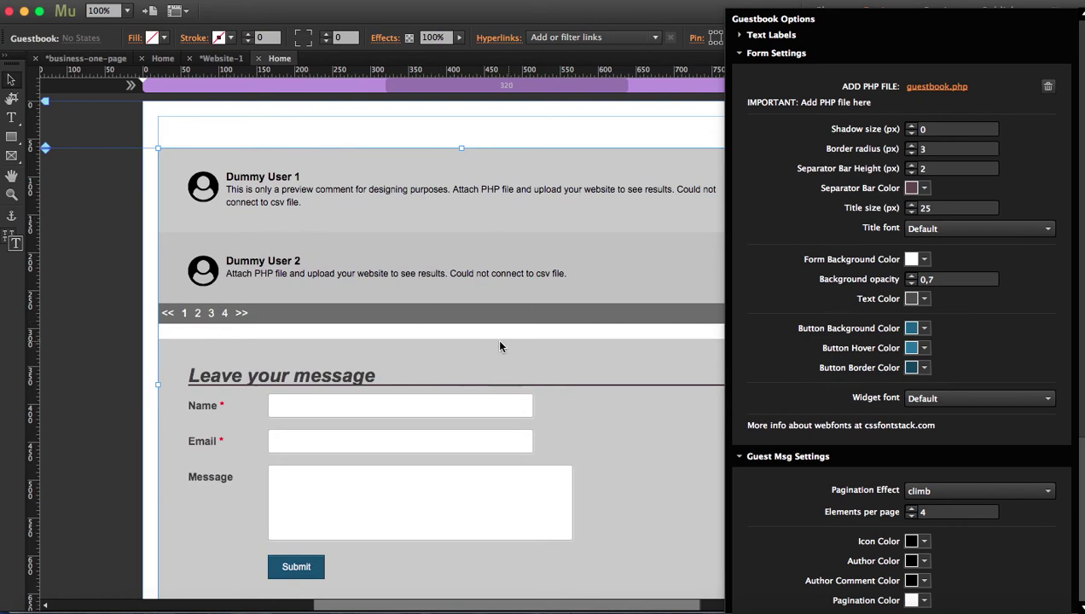
{"action": "left_click", "coordinate": [739, 53]}
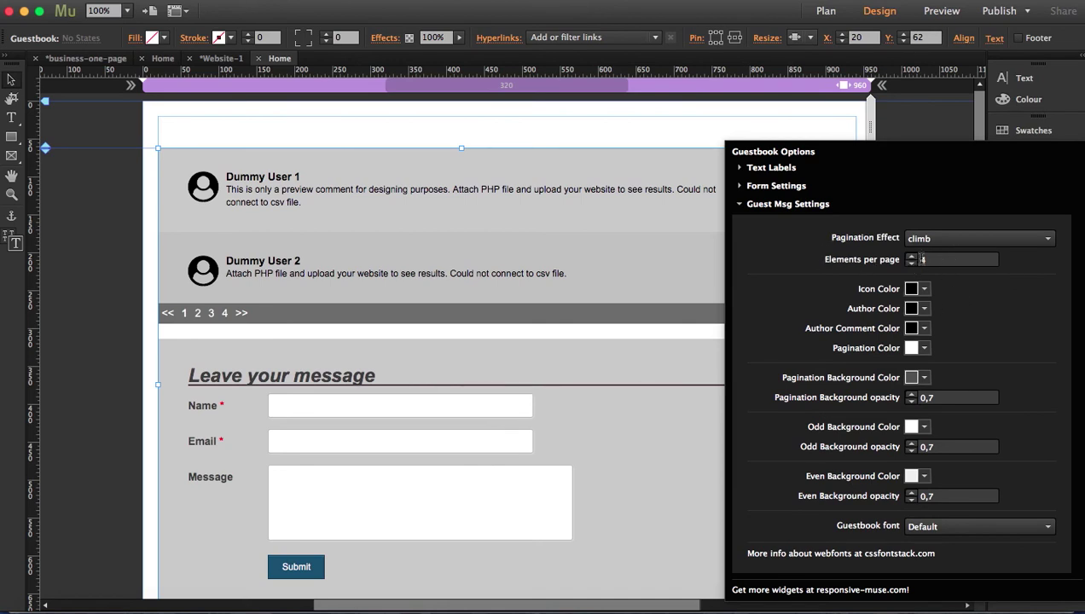
{"action": "left_click", "coordinate": [923, 260]}
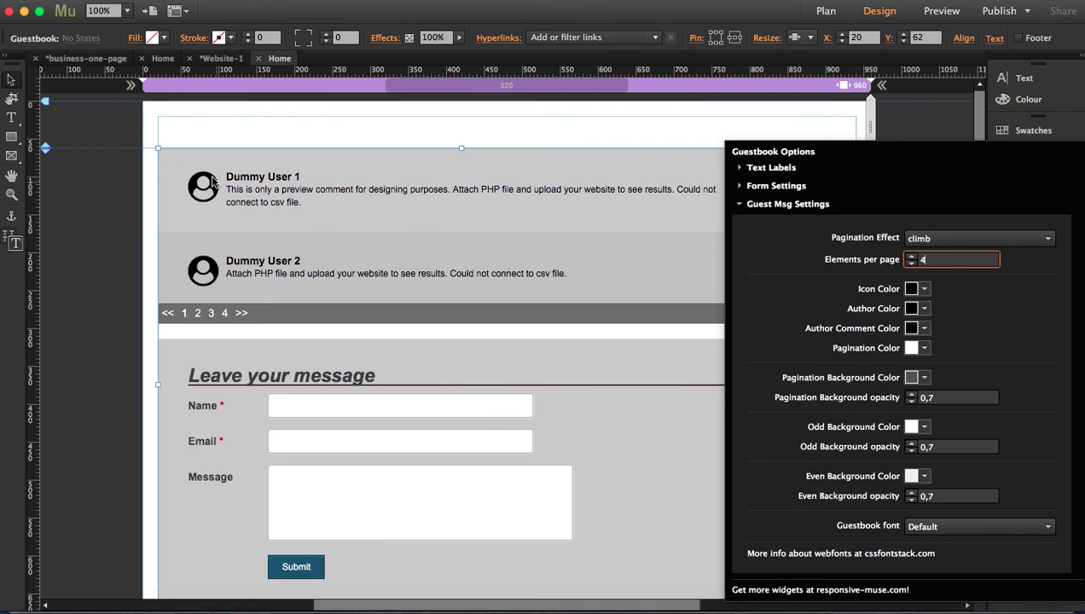
Step: Set the user icon colour to blue 29ABE2 and author names to teal 00A99D
{"action": "left_click", "coordinate": [924, 290]}
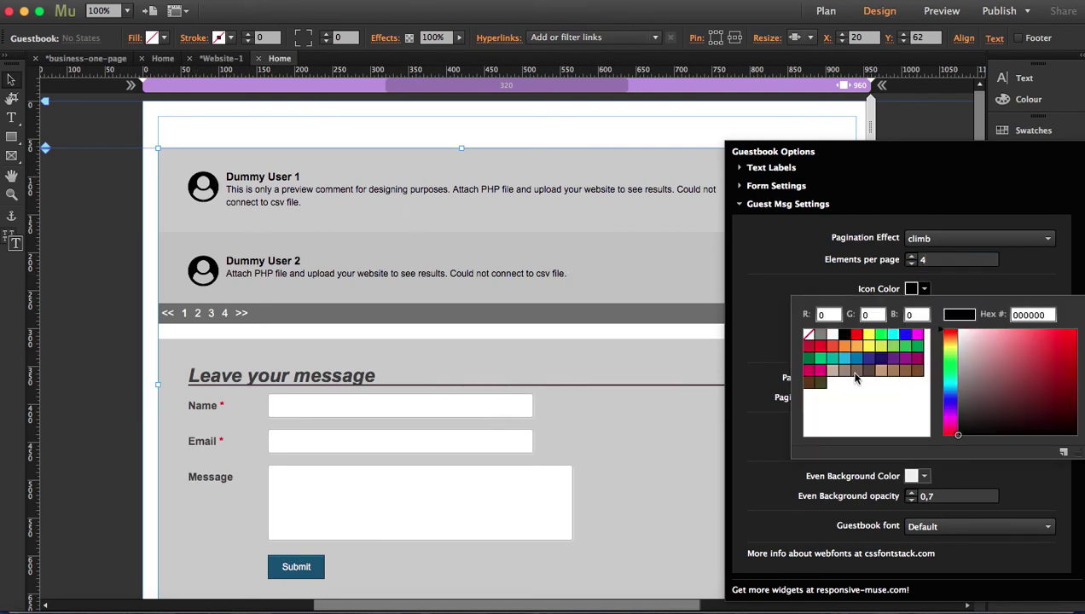
{"action": "left_click", "coordinate": [844, 358]}
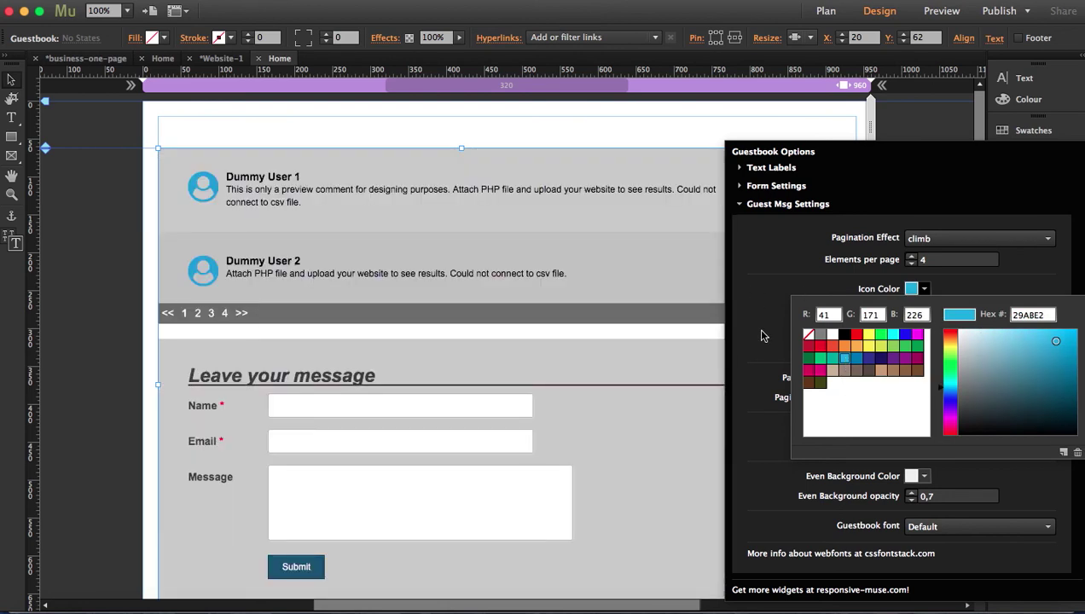
{"action": "left_click", "coordinate": [764, 336]}
{"action": "left_click", "coordinate": [923, 309]}
{"action": "left_click", "coordinate": [831, 378]}
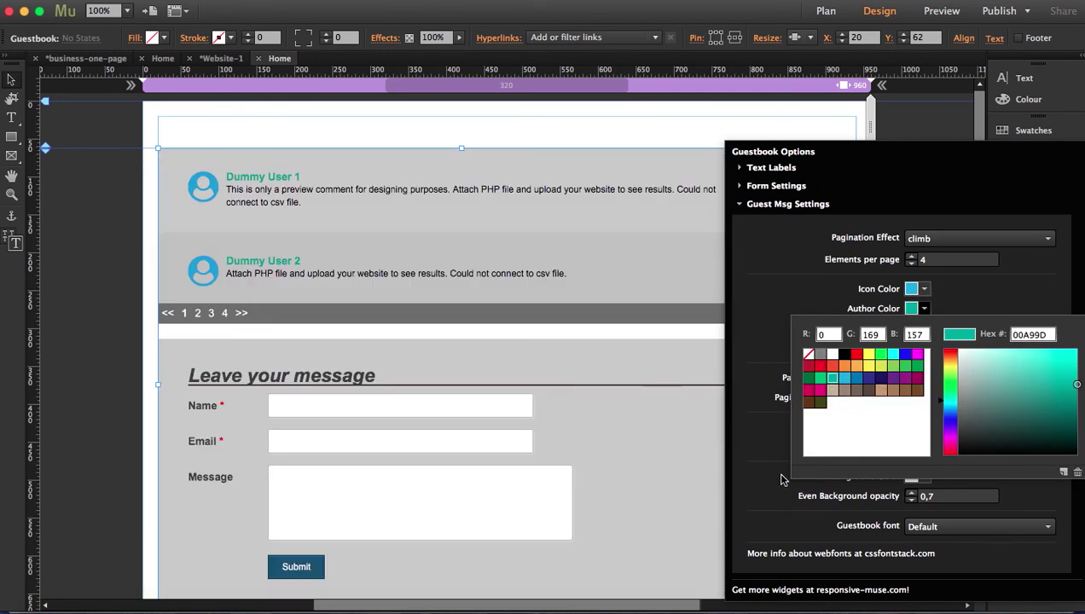
{"action": "left_click", "coordinate": [783, 481]}
Step: Make comment text purple 93278F, leaving pagination background and climb effect unchanged
{"action": "left_click", "coordinate": [926, 381]}
{"action": "left_click", "coordinate": [761, 393]}
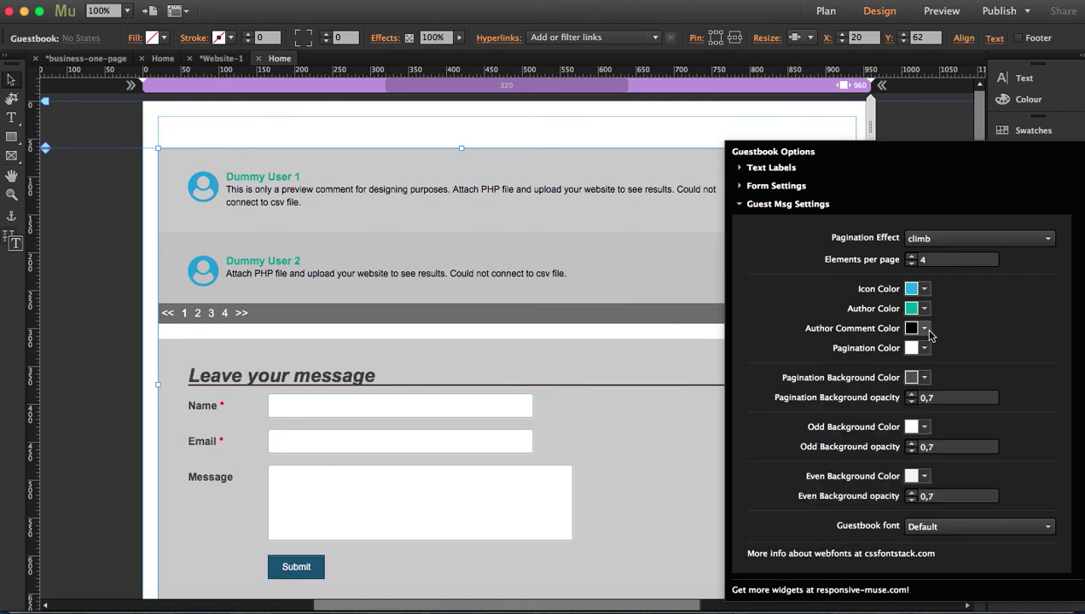
{"action": "left_click", "coordinate": [924, 330]}
{"action": "left_click", "coordinate": [905, 398]}
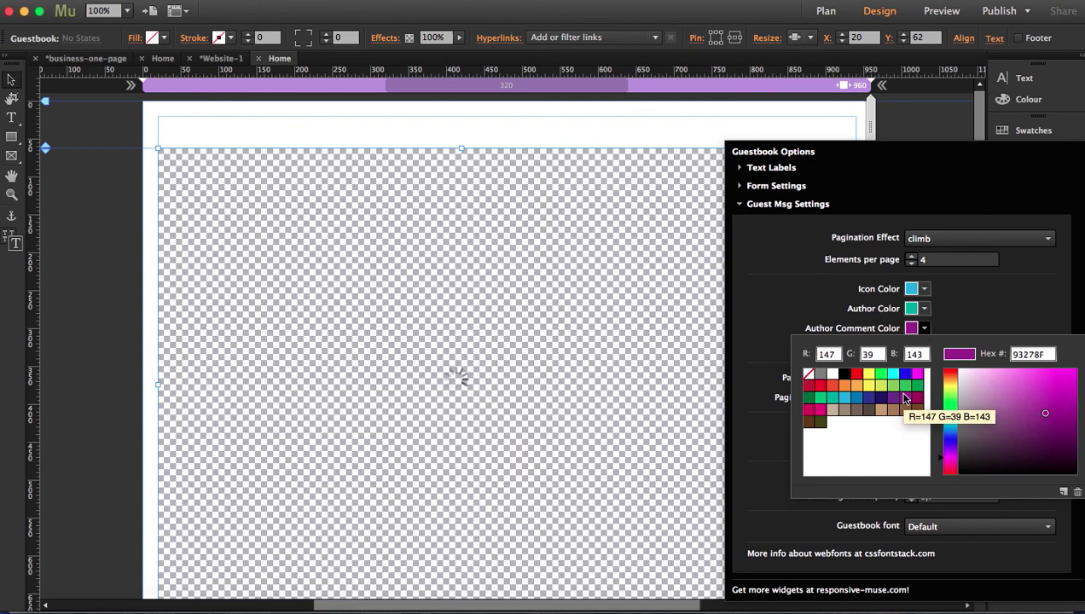
{"action": "left_click", "coordinate": [753, 340]}
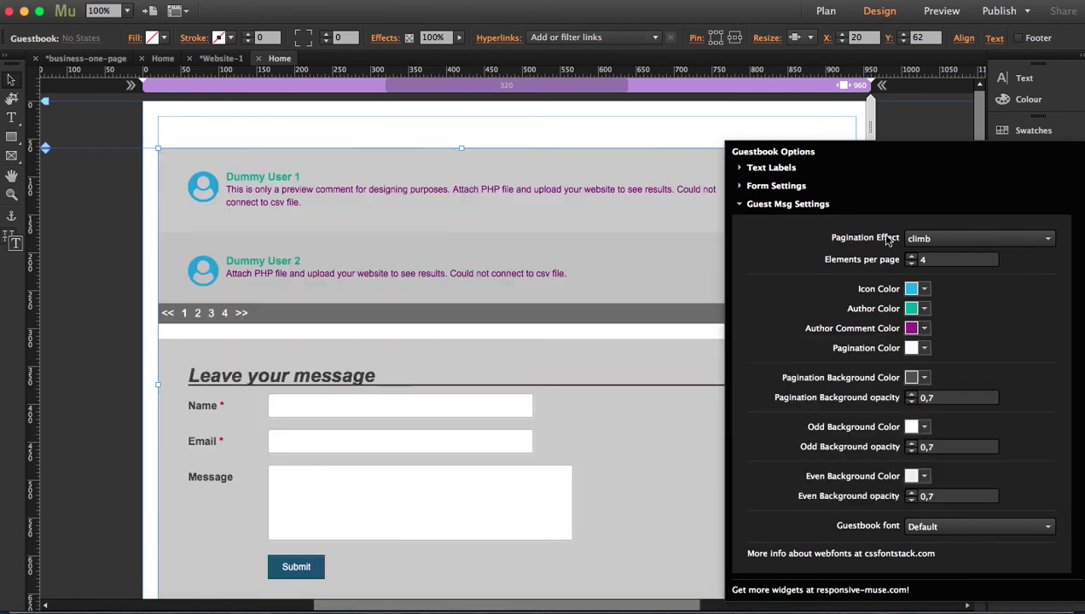
{"action": "left_click", "coordinate": [947, 242]}
{"action": "left_click", "coordinate": [782, 374]}
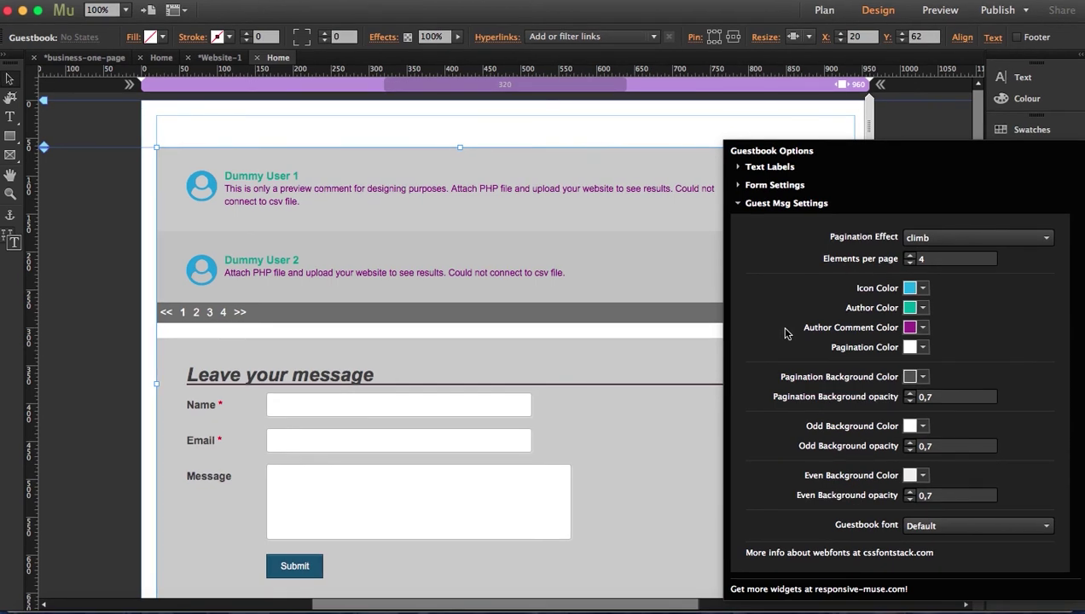
Step: Expand Text Labels and select the Font Awesome Icon field (fa-user-circle)
{"action": "left_click", "coordinate": [737, 168]}
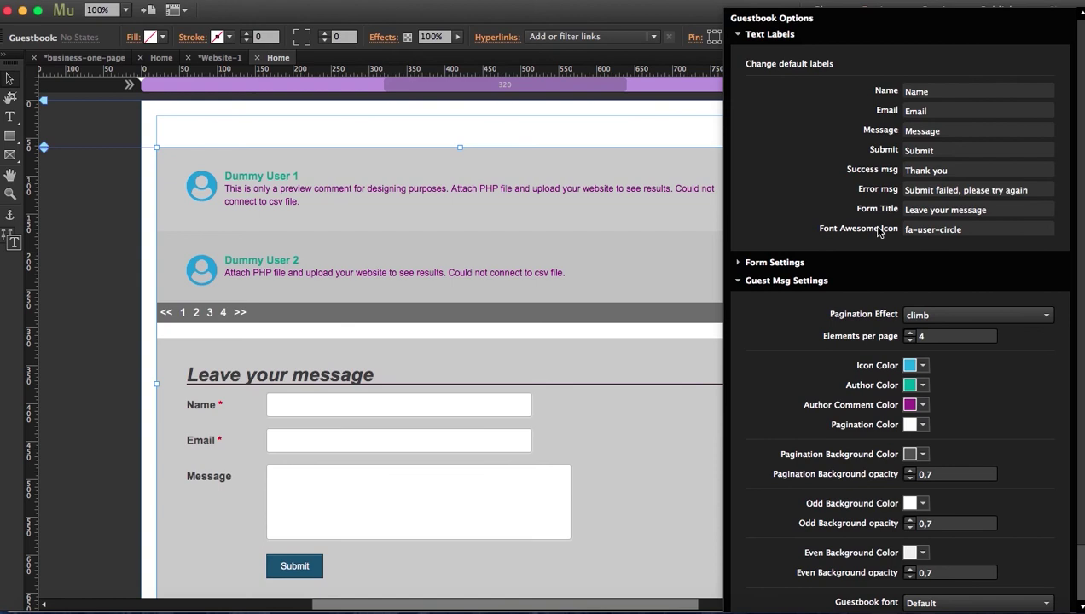
{"action": "left_click", "coordinate": [969, 229]}
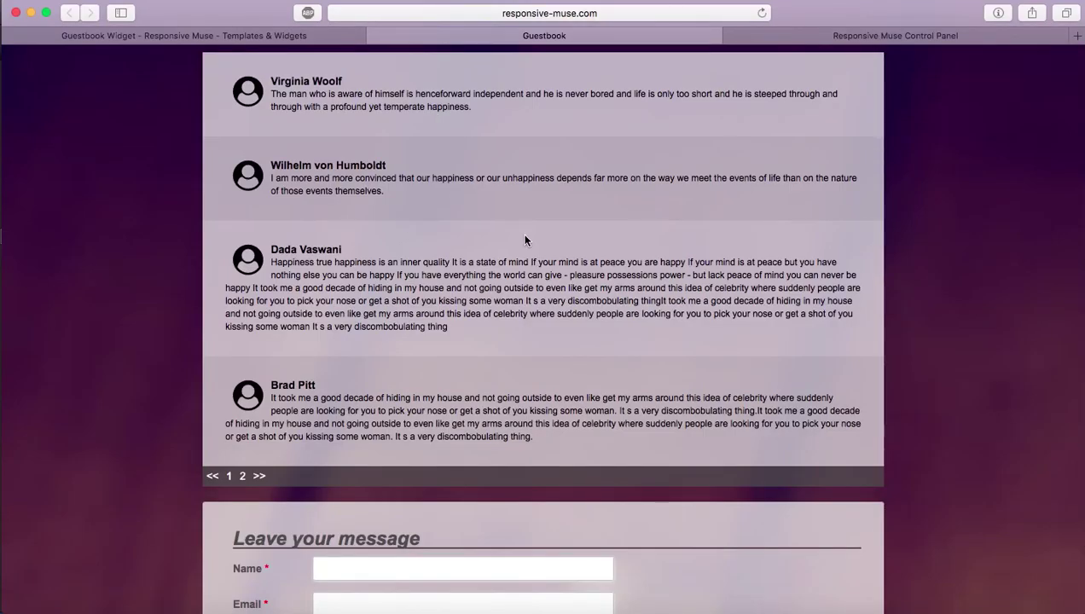
Step: Log into the control panel with the username and password, declining to save the password
{"action": "key", "text": "ctrl+Tab"}
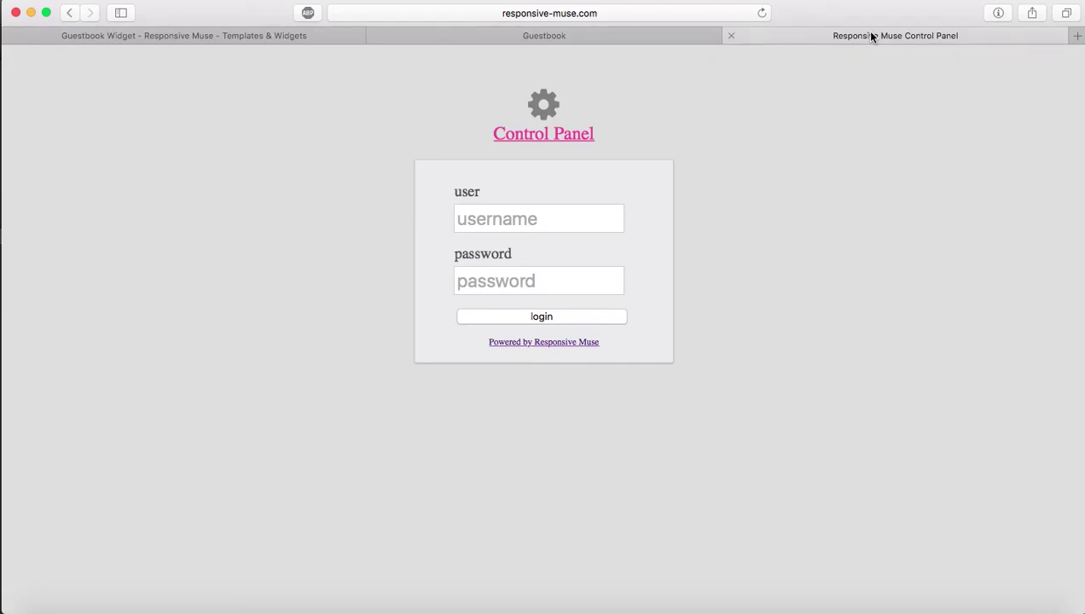
{"action": "left_click", "coordinate": [594, 228]}
{"action": "type", "text": "responsivemuse"}
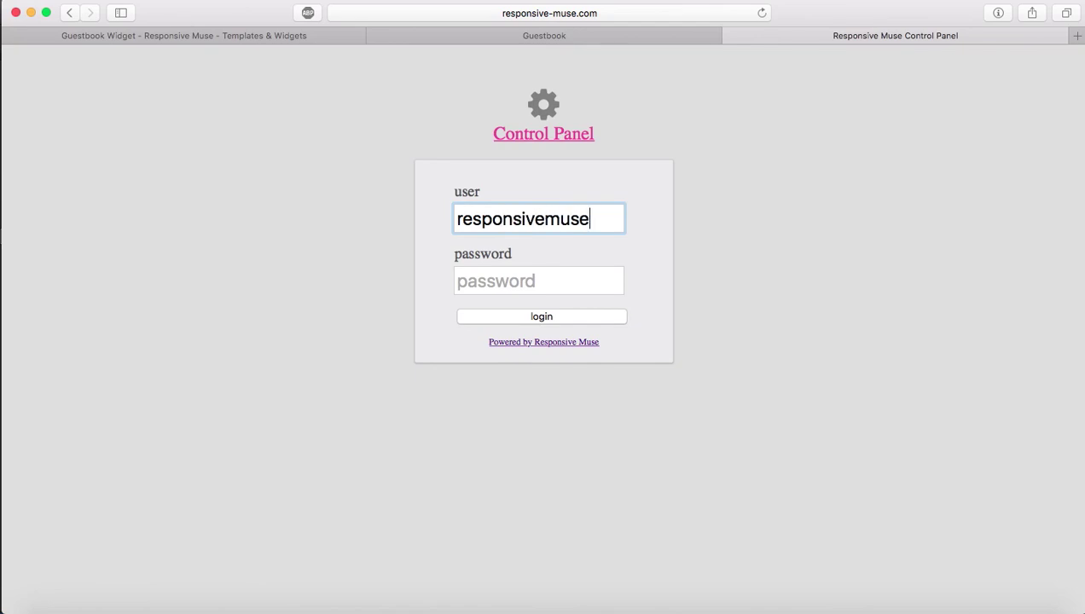
{"action": "key", "text": "Tab"}
{"action": "type", "text": "•••••••••"}
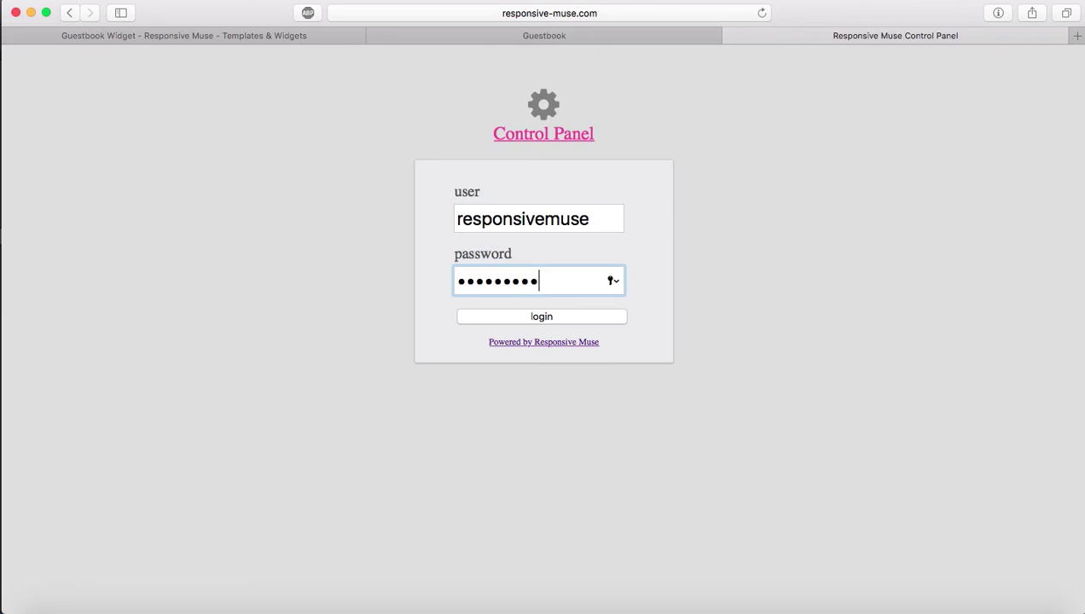
{"action": "key", "text": "Return"}
{"action": "left_click", "coordinate": [536, 122]}
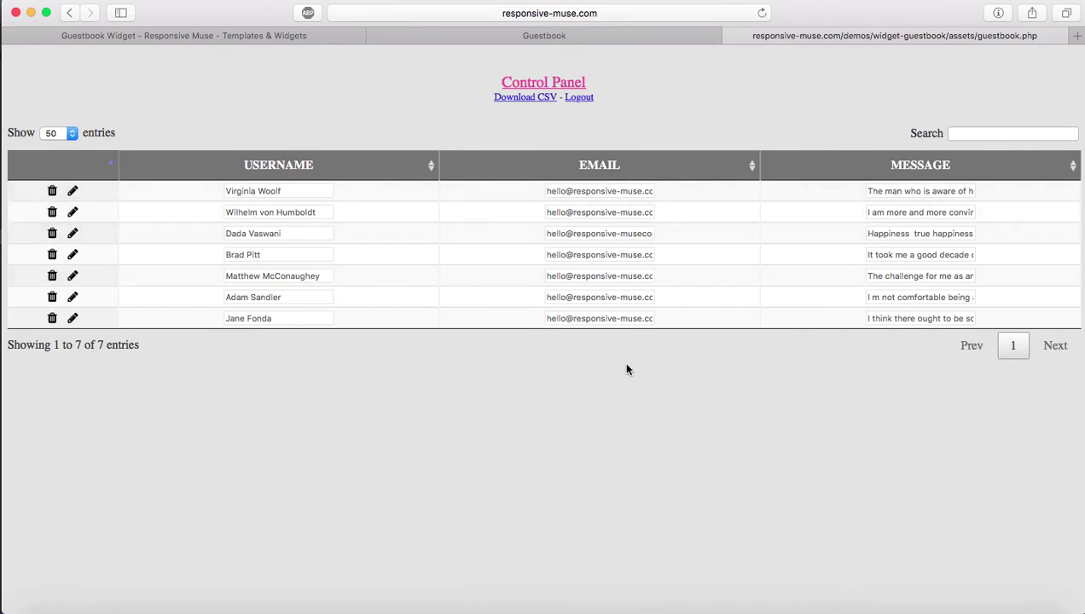
Step: Post a message as 'Repsonsive Muse' with an email address, reading 'Hi everyone!! Welcome to our Guestbook.'
{"action": "left_click", "coordinate": [573, 39]}
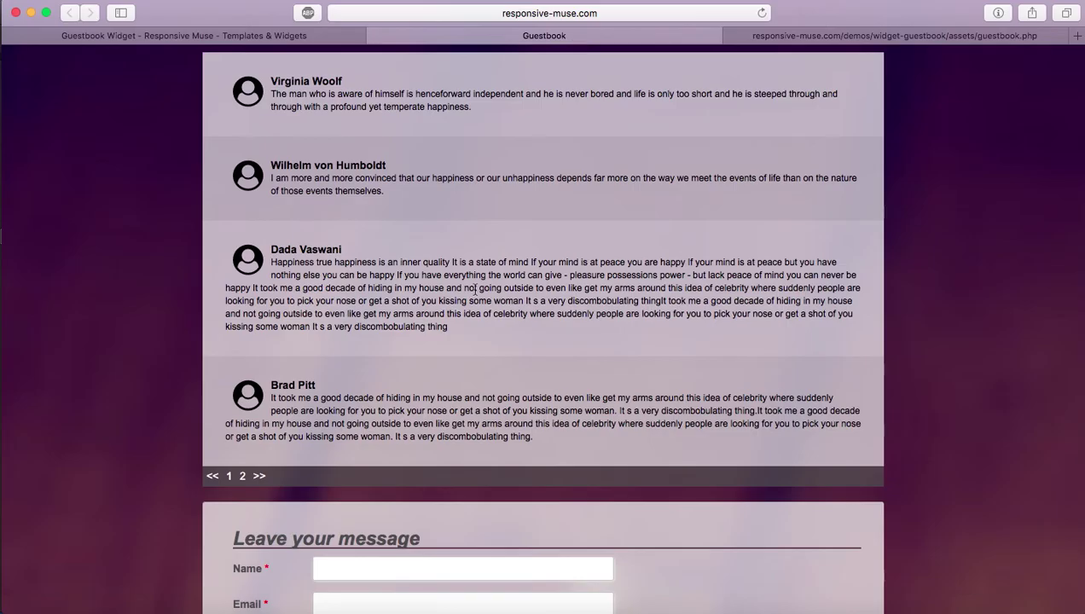
{"action": "scroll", "coordinate": [475, 290], "scroll_direction": "down", "scroll_amount": 8}
{"action": "left_click", "coordinate": [392, 244]}
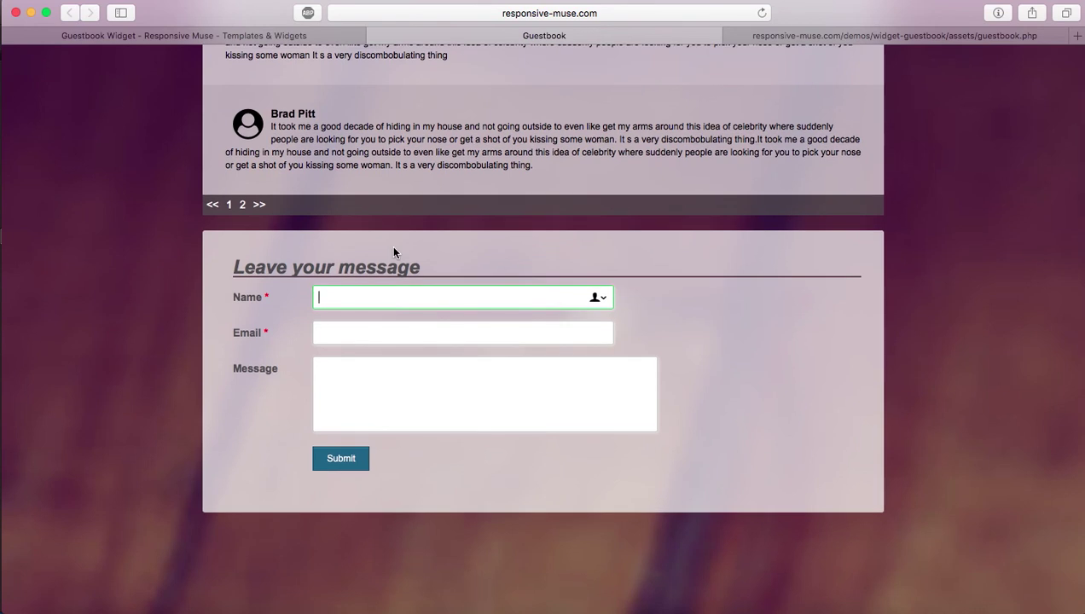
{"action": "type", "text": "Repsonsive Muse"}
{"action": "key", "text": "Tab"}
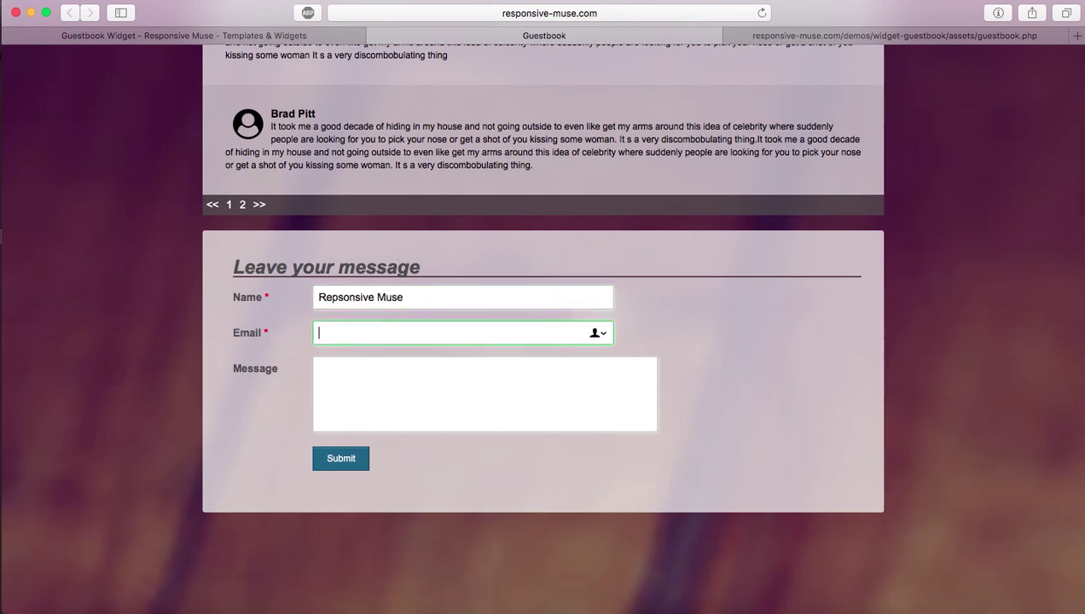
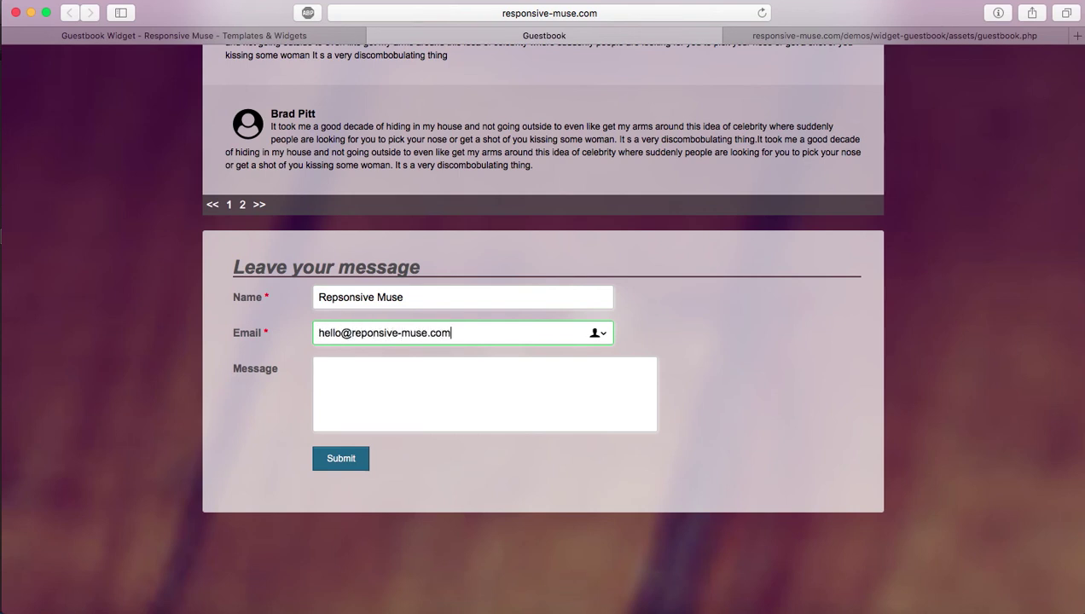
{"action": "key", "text": "Tab"}
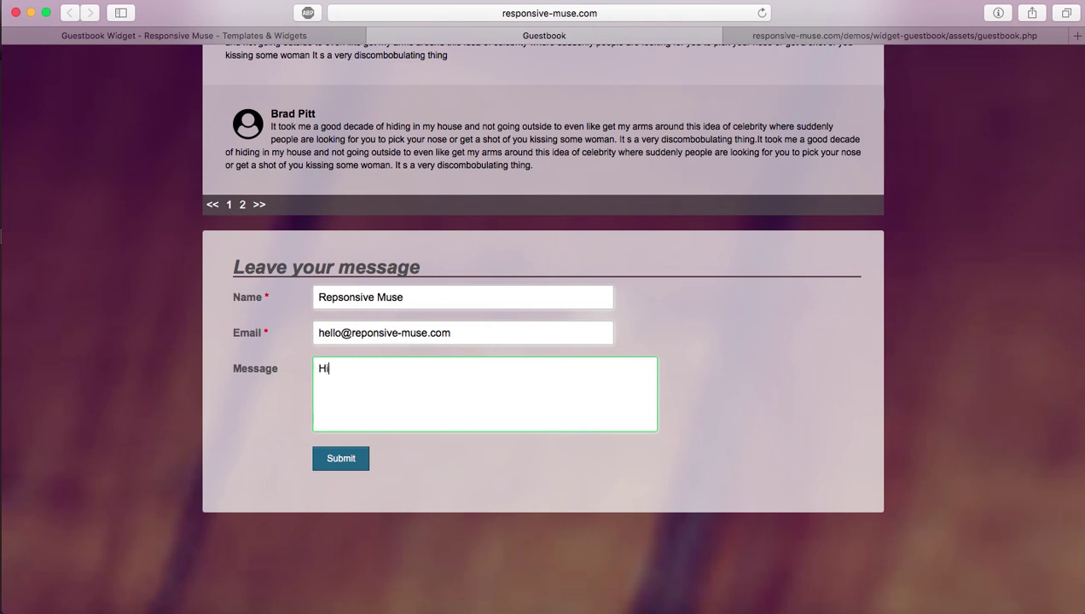
{"action": "type", "text": "yone!! Welcom"}
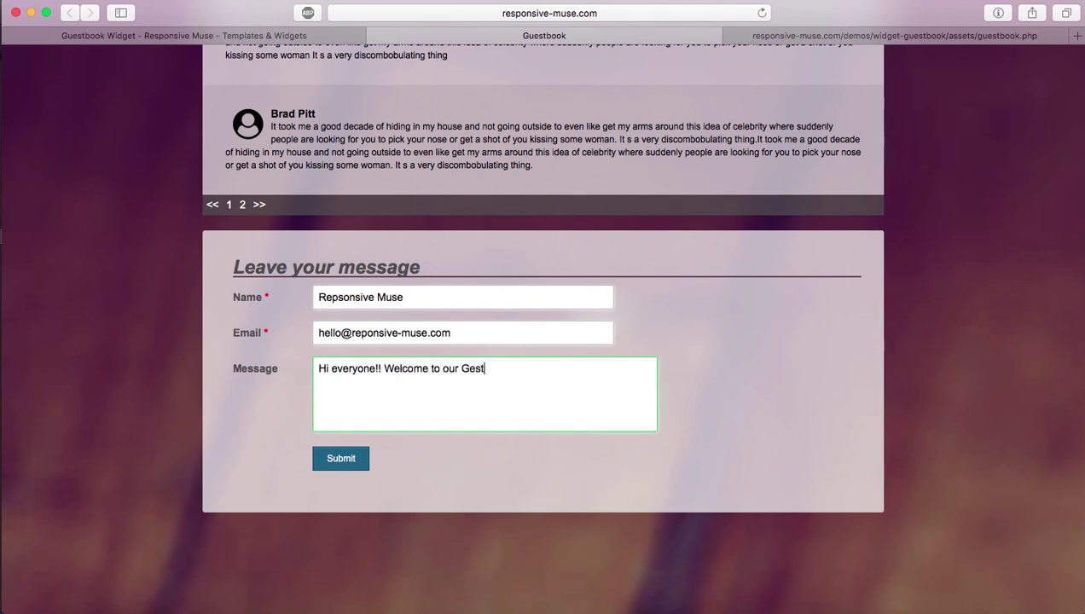
{"action": "type", "text": "e to our Gues"}
{"action": "left_click", "coordinate": [350, 458]}
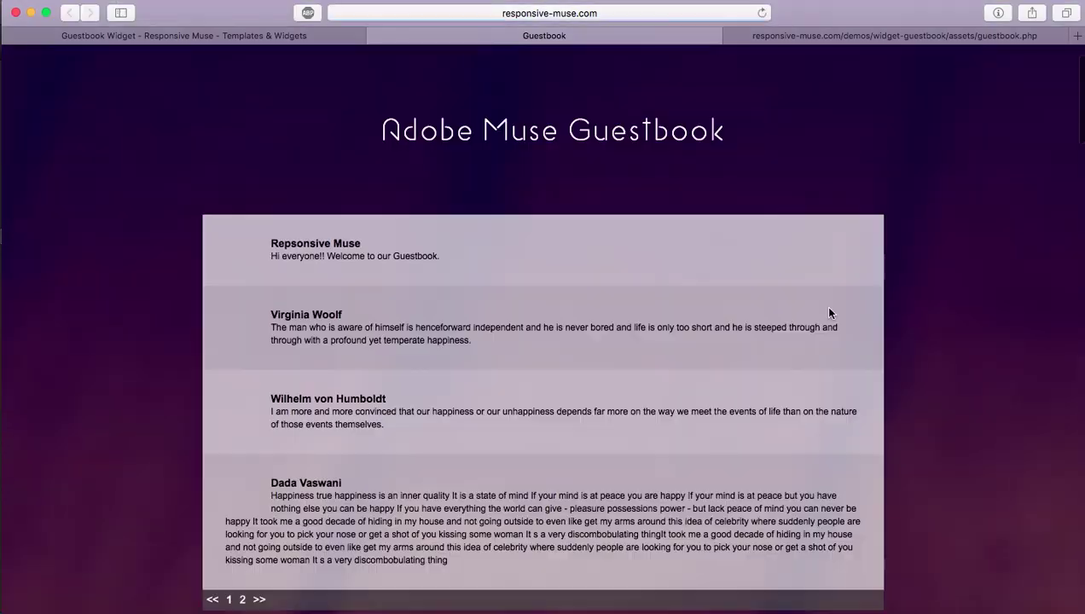
Step: Page through guestbook pages 2 and 1 to confirm the new post tops the list, then return to the control panel
{"action": "scroll", "coordinate": [828, 313], "scroll_direction": "down", "scroll_amount": 3}
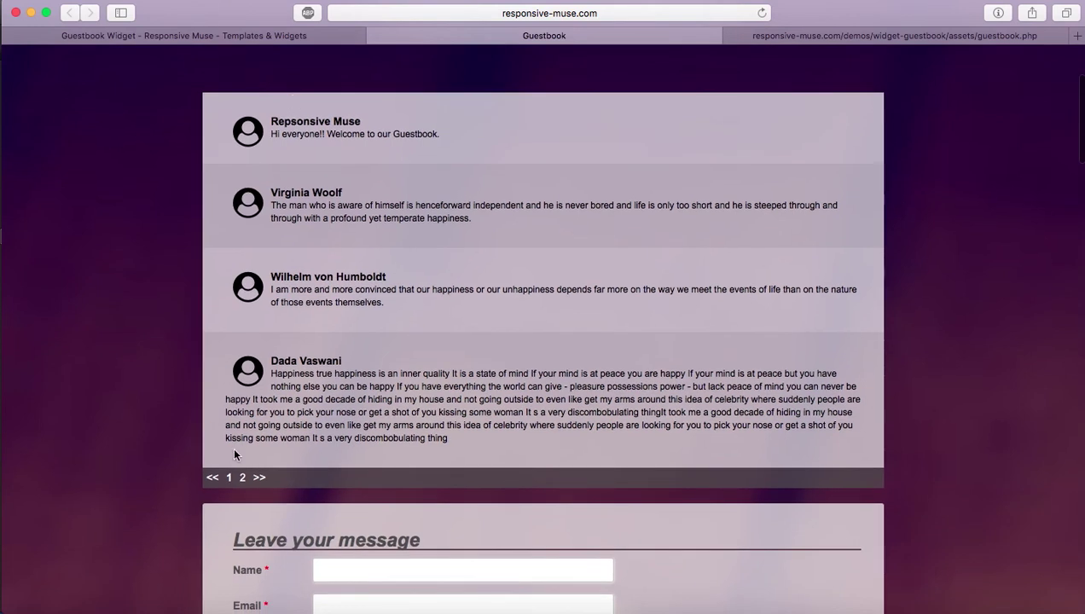
{"action": "left_click", "coordinate": [242, 477]}
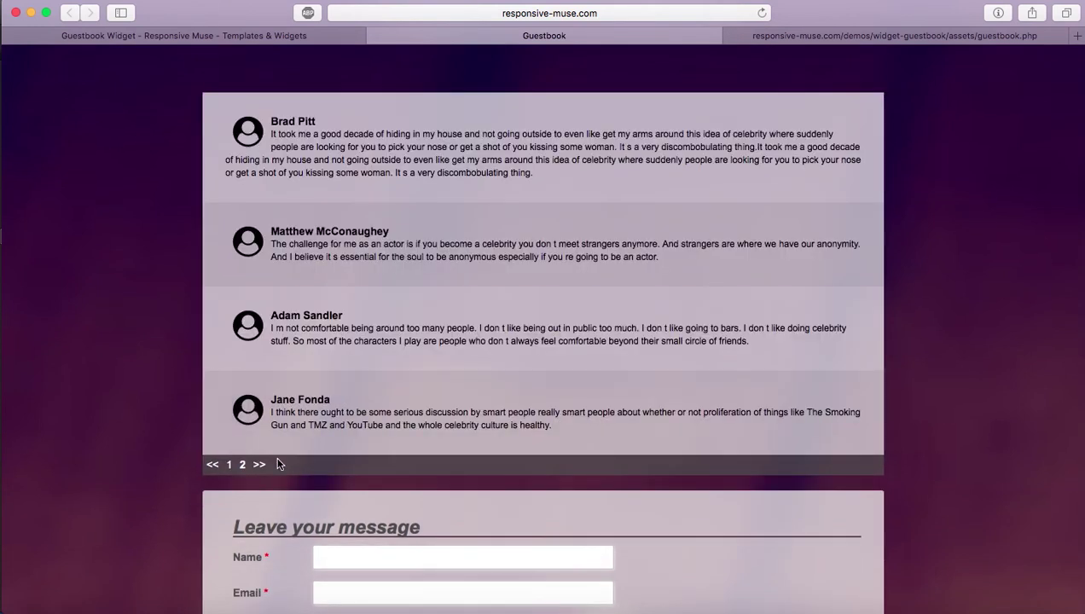
{"action": "left_click", "coordinate": [229, 464]}
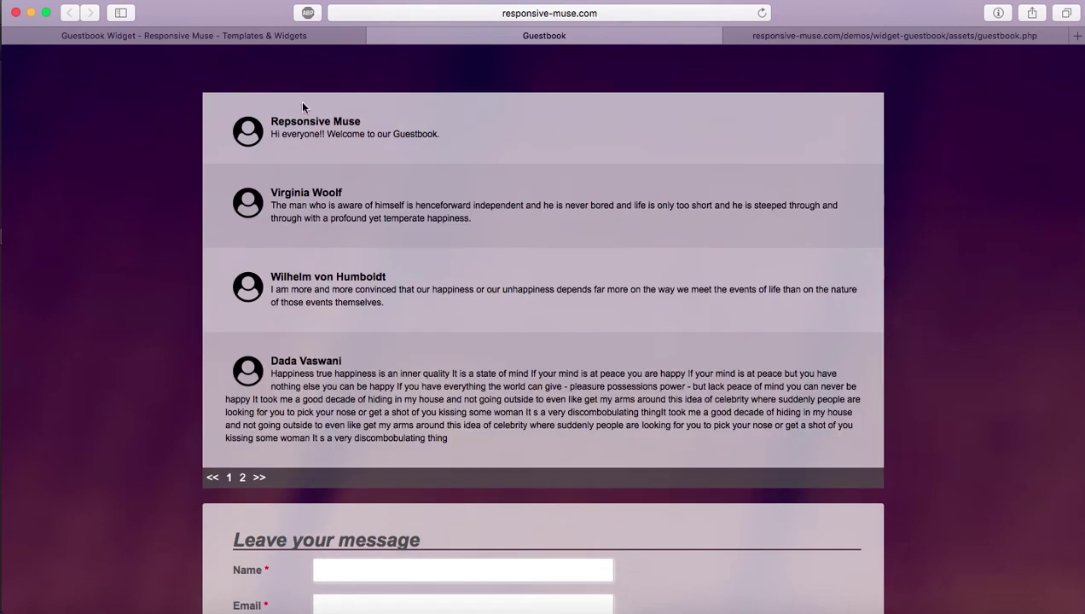
{"action": "scroll", "coordinate": [478, 369], "scroll_direction": "down", "scroll_amount": 2}
{"action": "scroll", "coordinate": [300, 282], "scroll_direction": "up", "scroll_amount": 5}
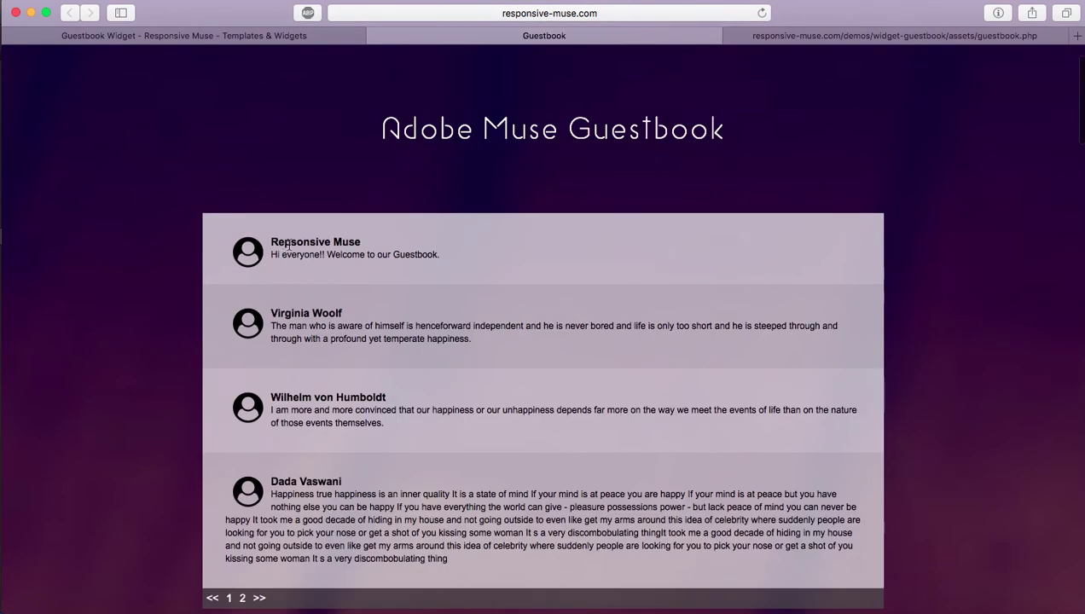
{"action": "left_click", "coordinate": [834, 35]}
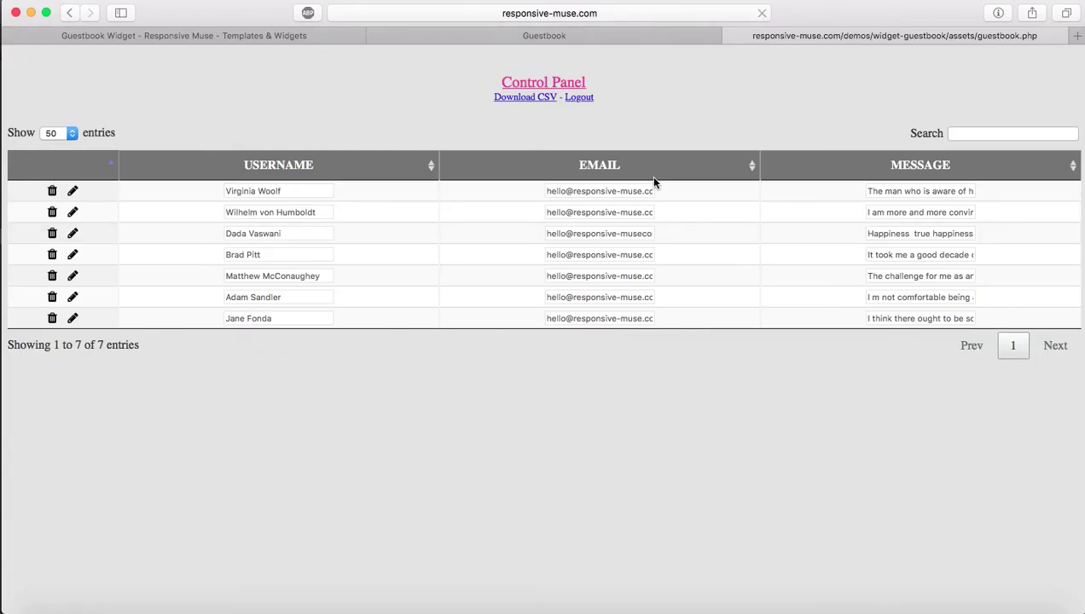
Step: Reload the control panel so its listing includes the new post
{"action": "key", "text": "super+r"}
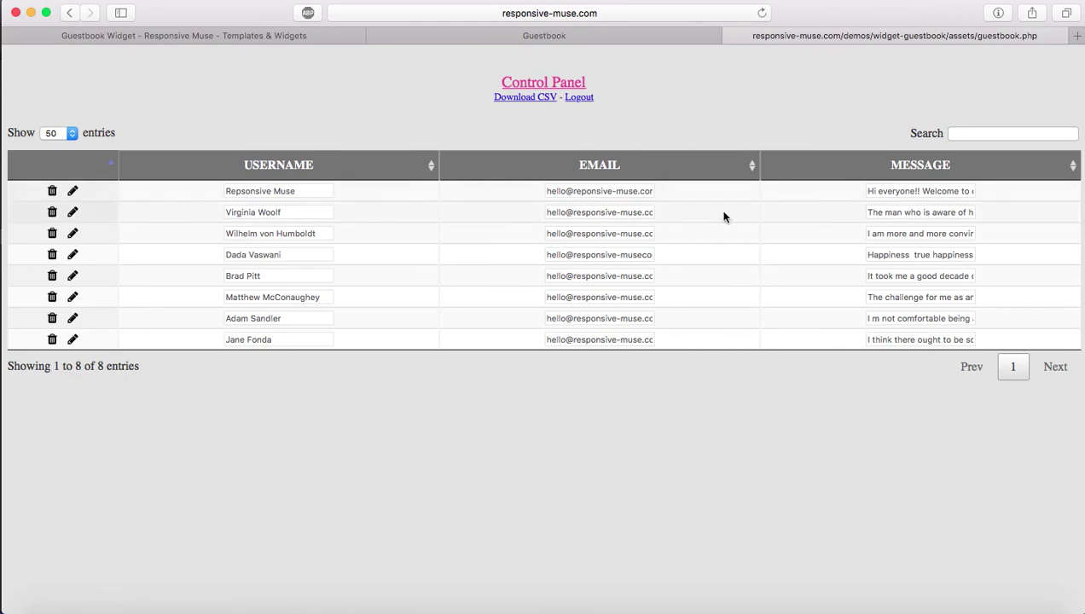
{"action": "left_click", "coordinate": [612, 34]}
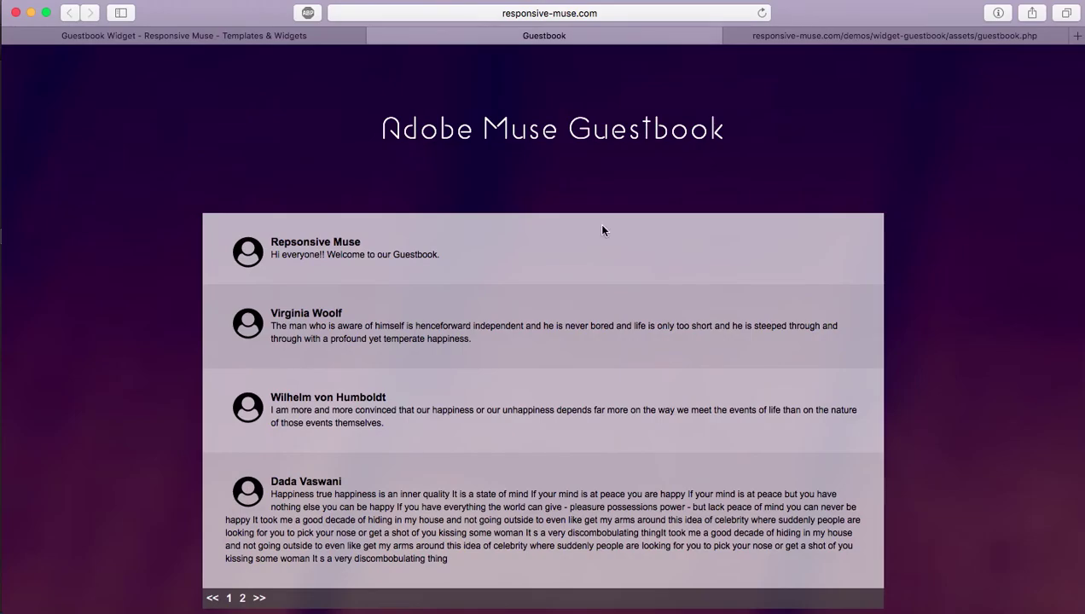
{"action": "left_click", "coordinate": [817, 38]}
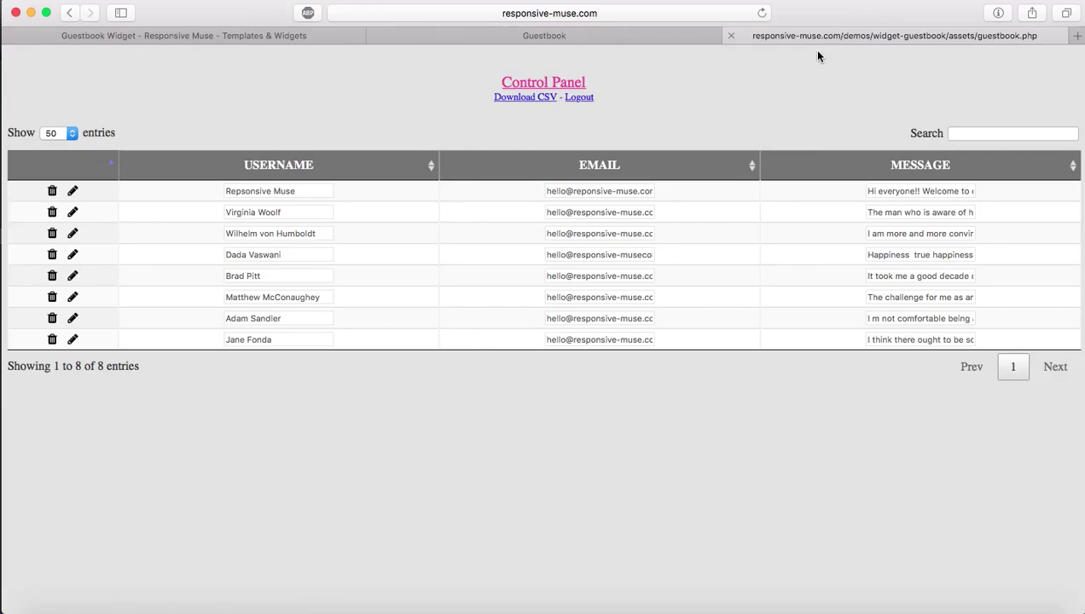
Step: Edit the top entry's username from 'Repsonsive Muse' to 'Responsive Muse', save, and reload the public guestbook
{"action": "left_click", "coordinate": [73, 192]}
{"action": "left_click", "coordinate": [247, 191]}
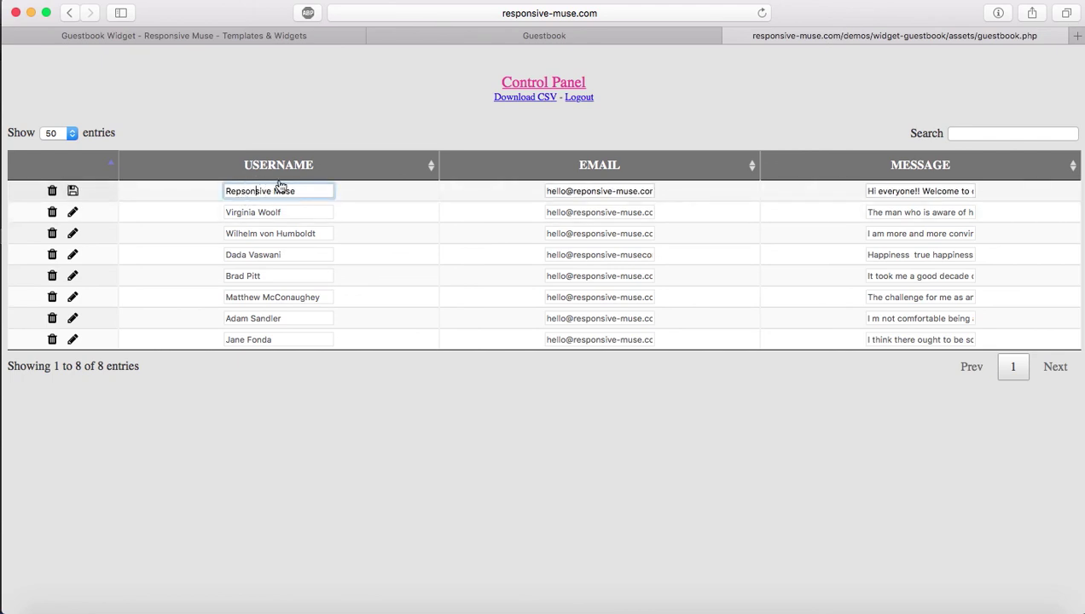
{"action": "key", "text": "Left"}
{"action": "key", "text": "Left"}
{"action": "key", "text": "BackSpace"}
{"action": "key", "text": "Left"}
{"action": "type", "text": "s"}
{"action": "left_click", "coordinate": [75, 192]}
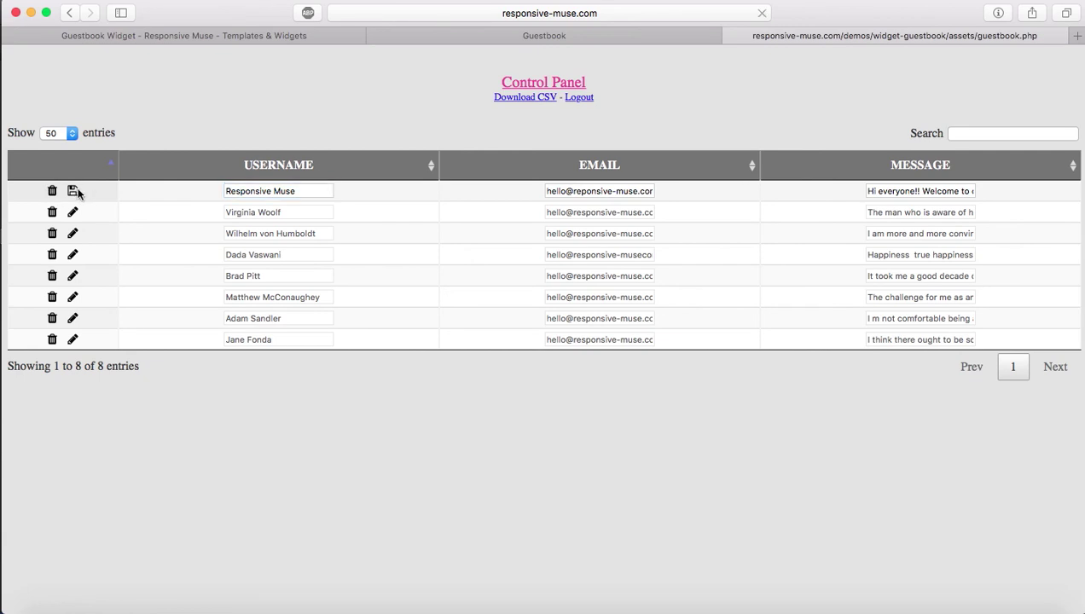
{"action": "left_click", "coordinate": [555, 37]}
{"action": "key", "text": "super+r"}
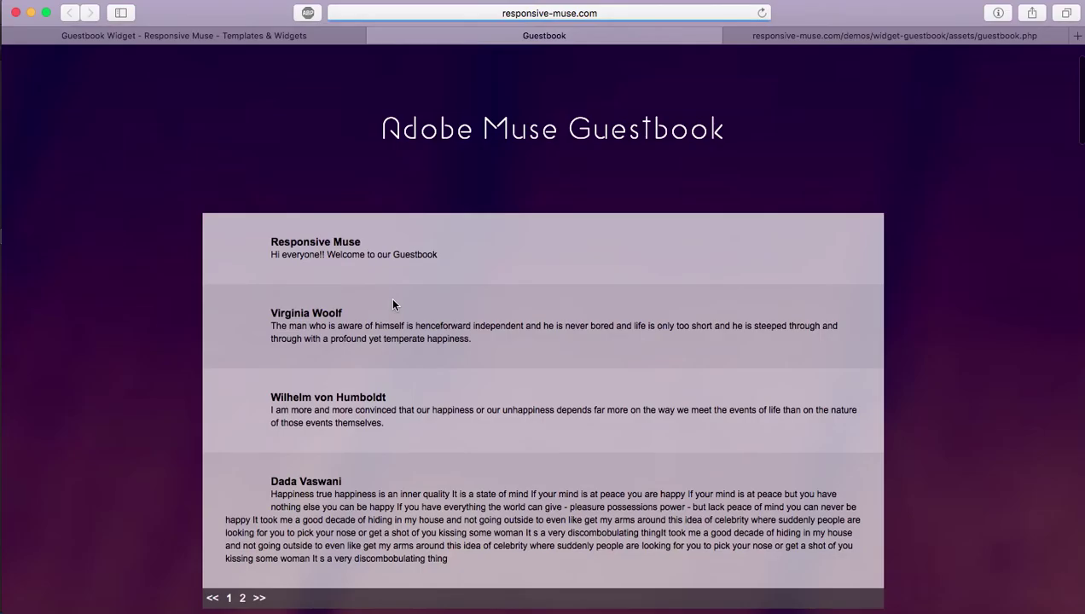
Step: Delete the Responsive Muse entry from the control panel and confirm the deletion
{"action": "left_click", "coordinate": [892, 33]}
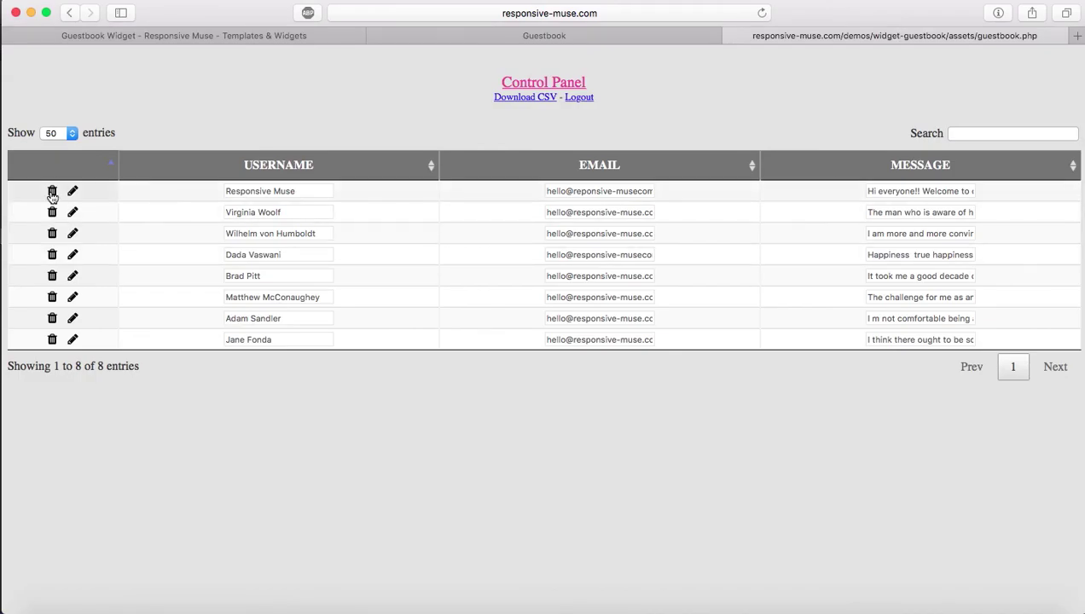
{"action": "left_click", "coordinate": [52, 193]}
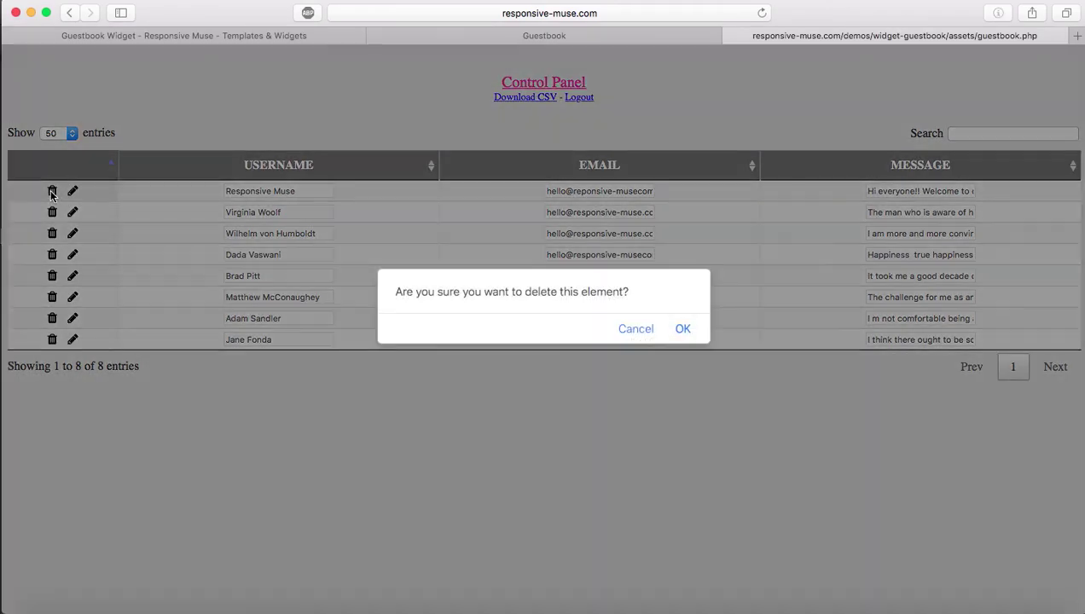
{"action": "left_click", "coordinate": [687, 330]}
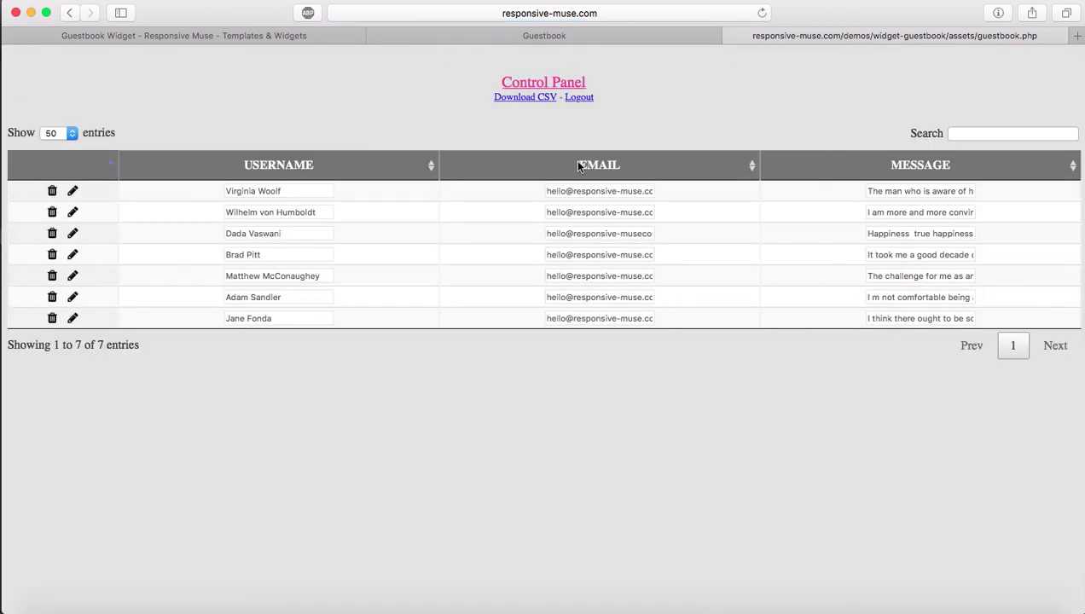